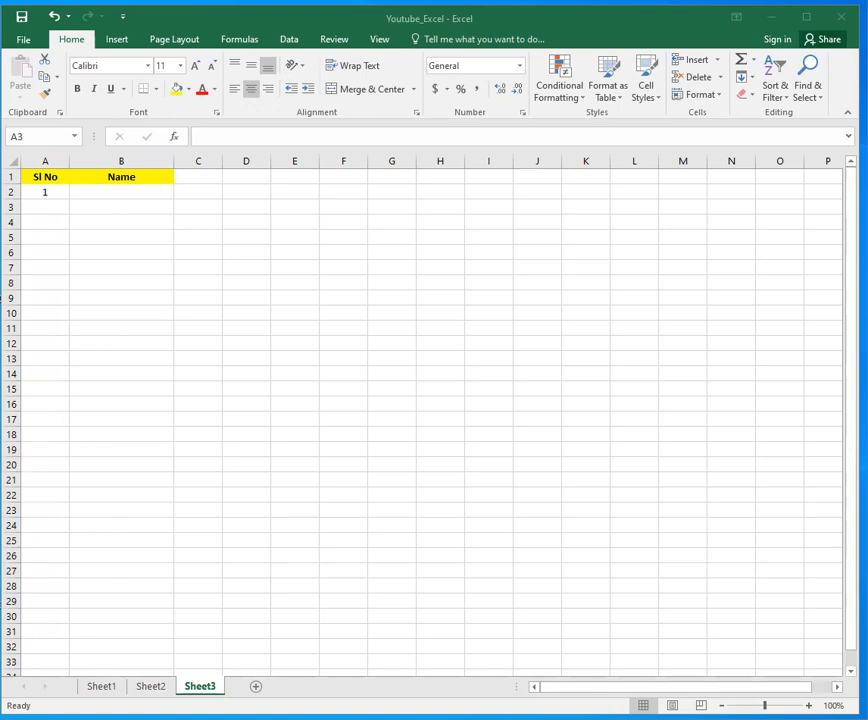
# Step: Enter the serial numbers 2 and 3 in cells A3 and A4 below the existing 1
pyautogui.click(46, 206)
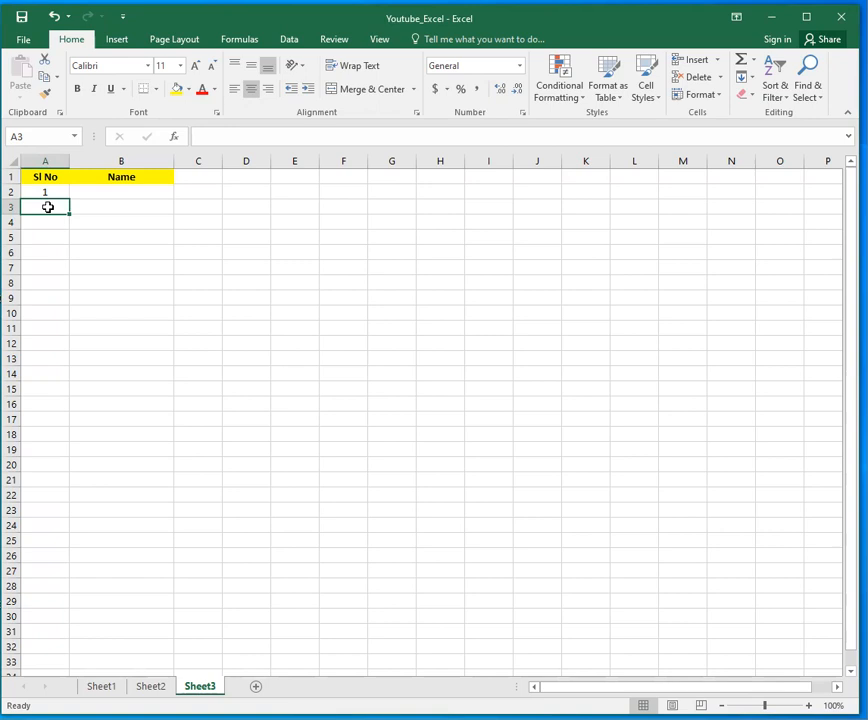
pyautogui.press('Up')
pyautogui.press('Down')
pyautogui.write('2')
pyautogui.press('Return')
pyautogui.write('3')
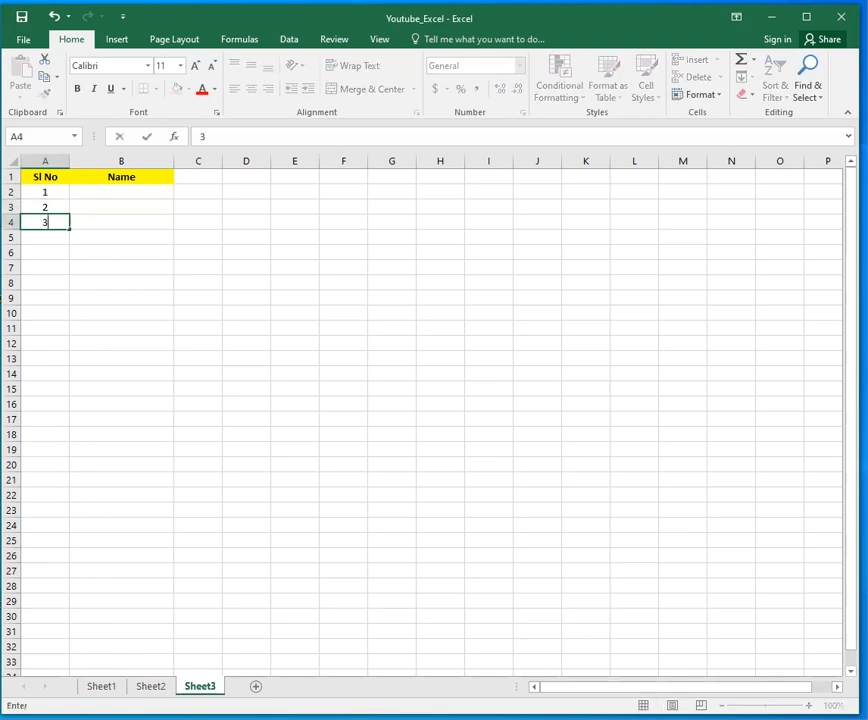
pyautogui.hotkey('ctrl', 'Return')
# Step: Extend the serial number series from A2:A4 down column A to 45 in cell A46
pyautogui.press('Up')
pyautogui.press('Up')
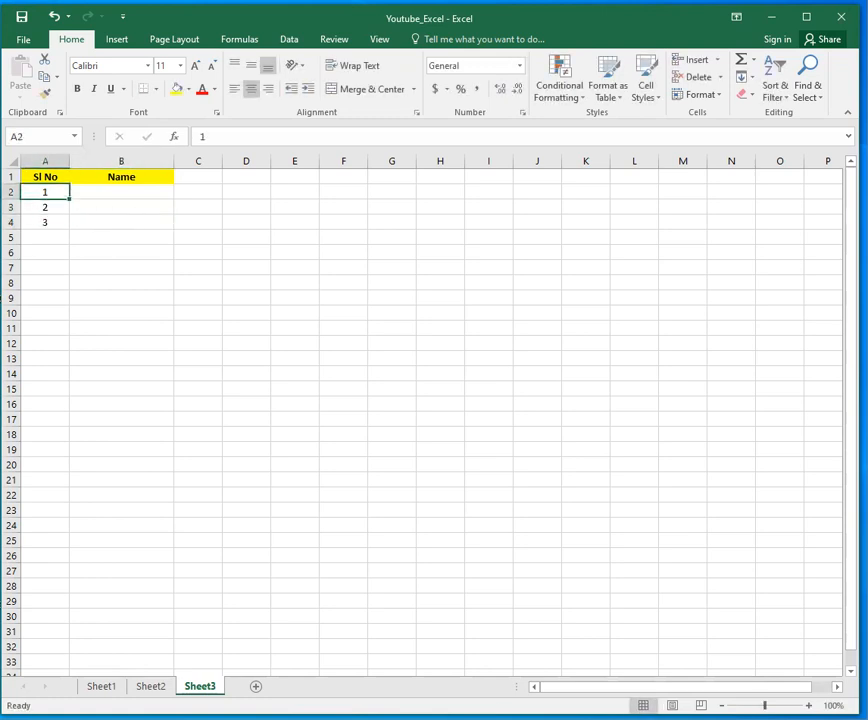
pyautogui.hotkey('shift', 'Down')
pyautogui.hotkey('shift', 'Down')
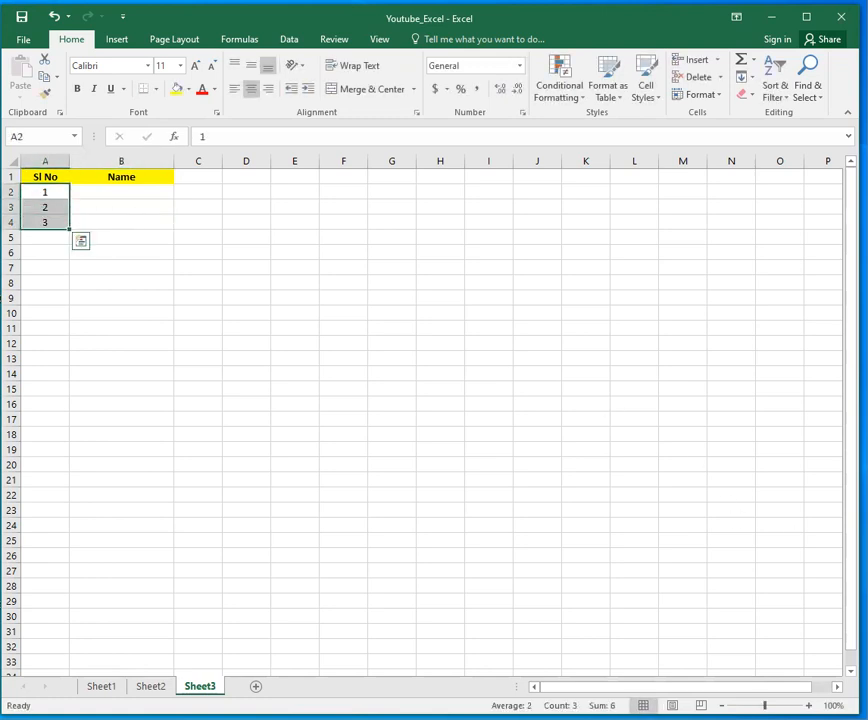
pyautogui.moveTo(71, 229); pyautogui.dragTo(70, 662)
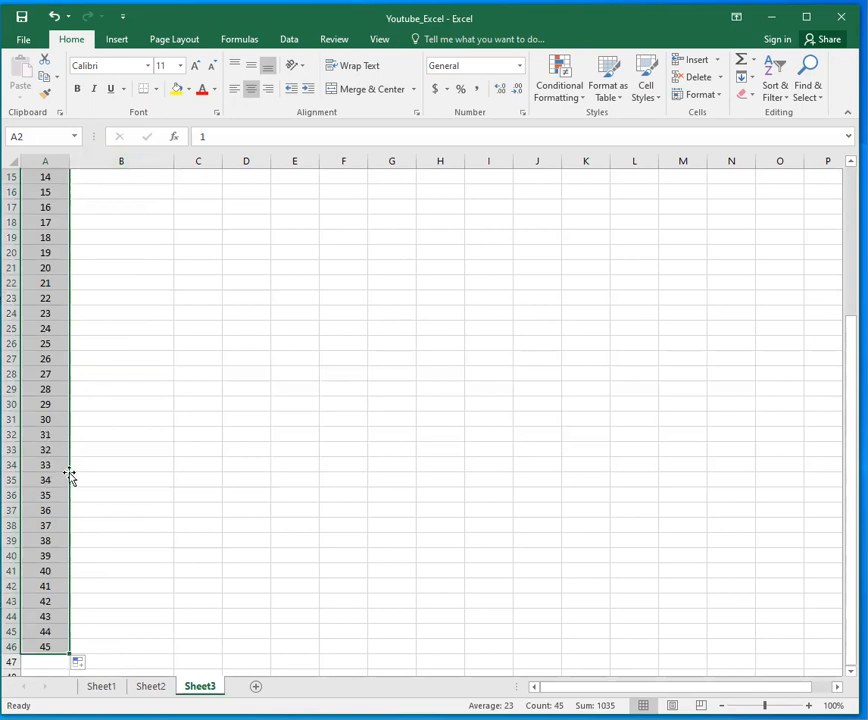
pyautogui.click(58, 406)
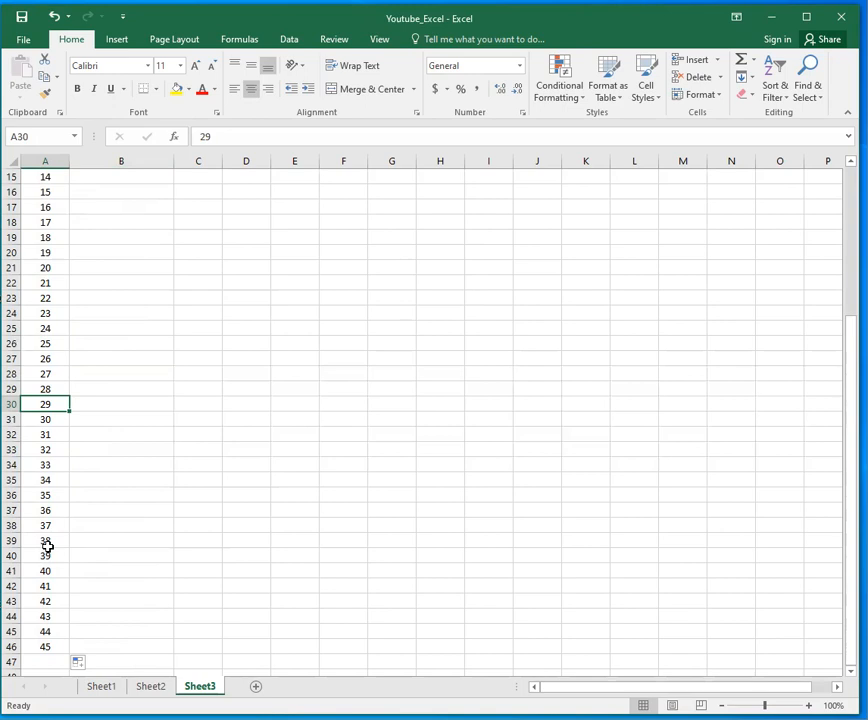
# Step: Enter three people's names in cells B2 to B4 of the Name column
pyautogui.hotkey('ctrl', 'Home')
pyautogui.press('Down')
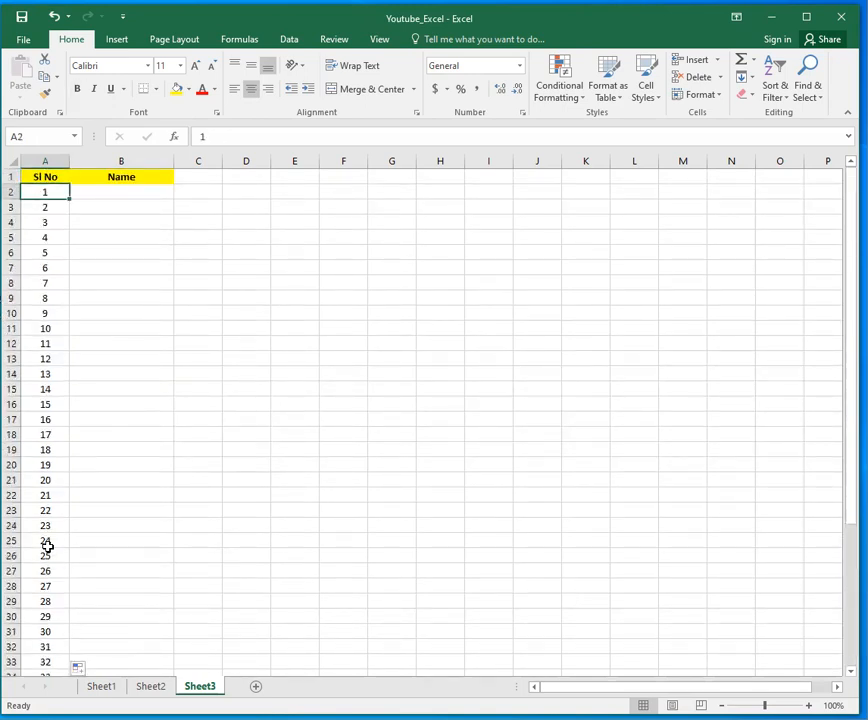
pyautogui.press('Right')
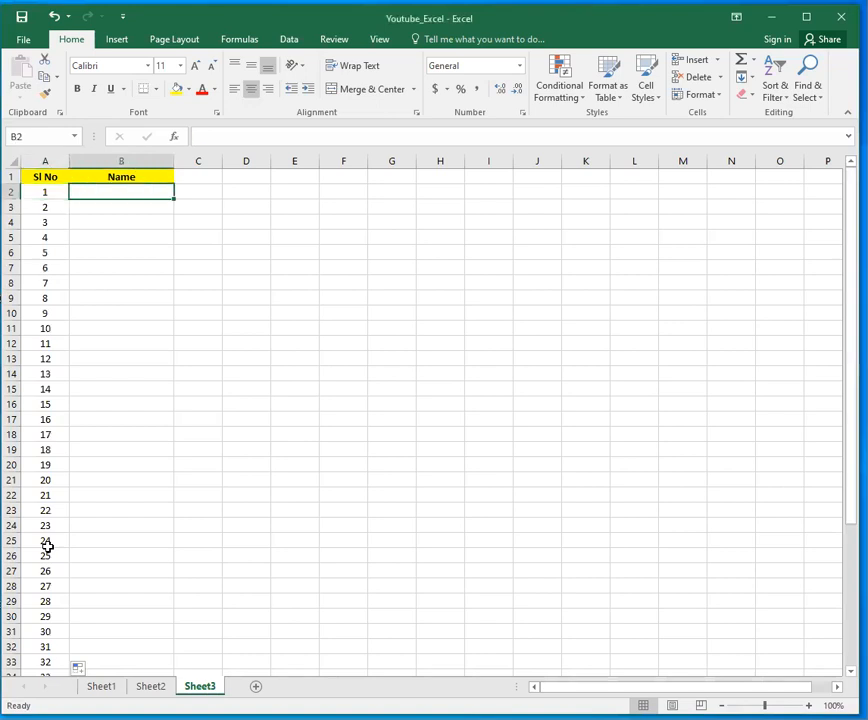
pyautogui.write('Mr. Habib')
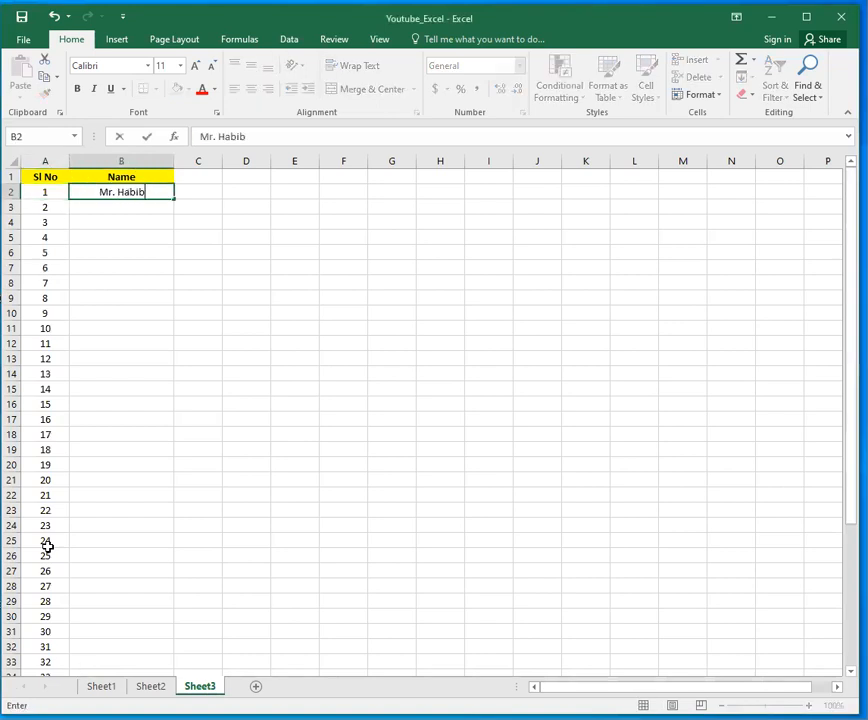
pyautogui.press('Return')
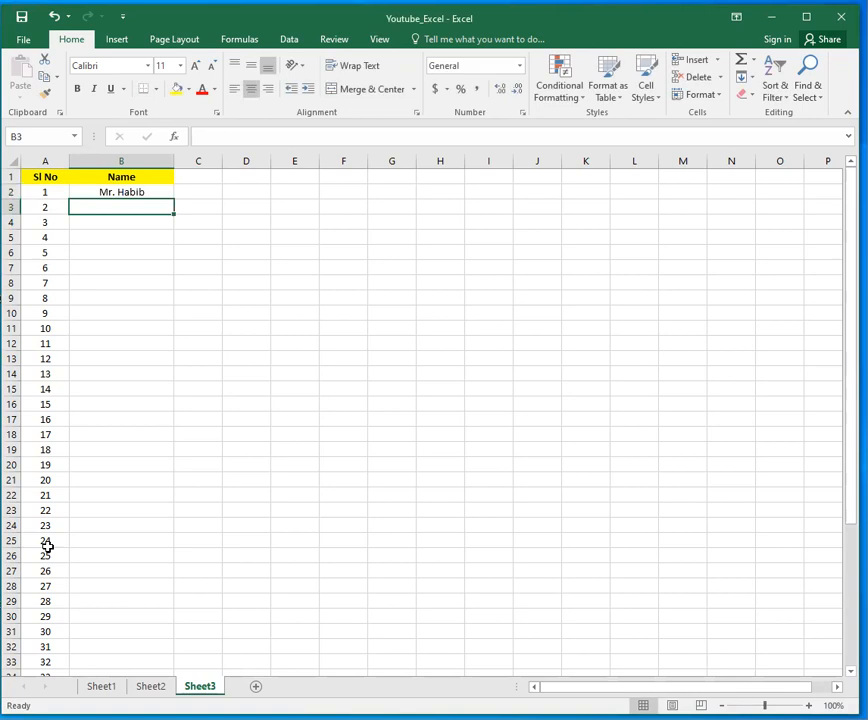
pyautogui.write('Mr. Rehan')
pyautogui.press('Return')
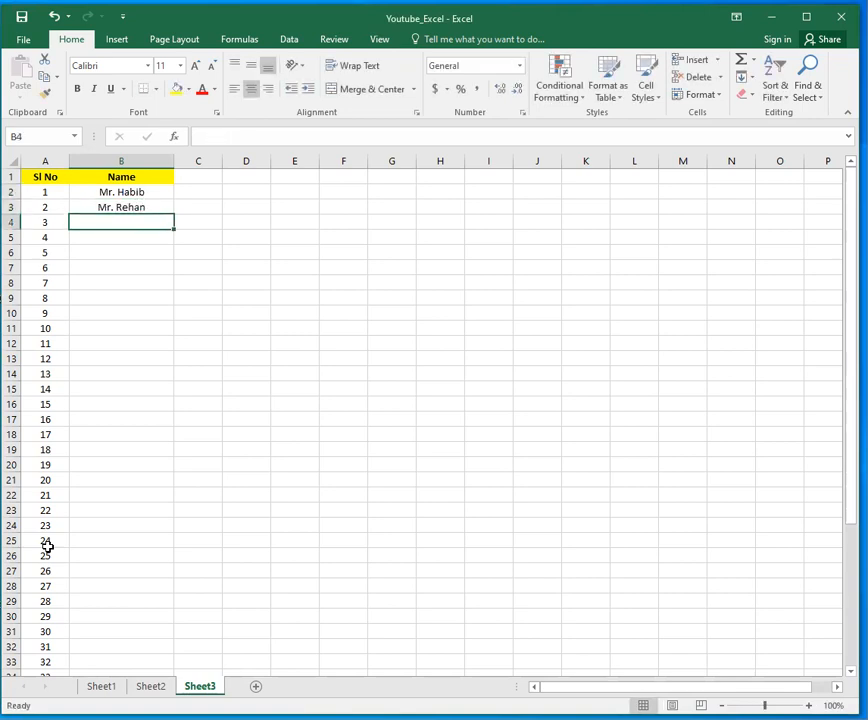
pyautogui.write('Mr. Belal')
pyautogui.press('Return')
# Step: Copy the three names in B2:B4 and paste them repeatedly into B5:B28
pyautogui.press('Up')
pyautogui.press('Up')
pyautogui.press('Up')
pyautogui.hotkey('shift', 'Down')
pyautogui.hotkey('shift', 'Down')
pyautogui.hotkey('ctrl', 'c')
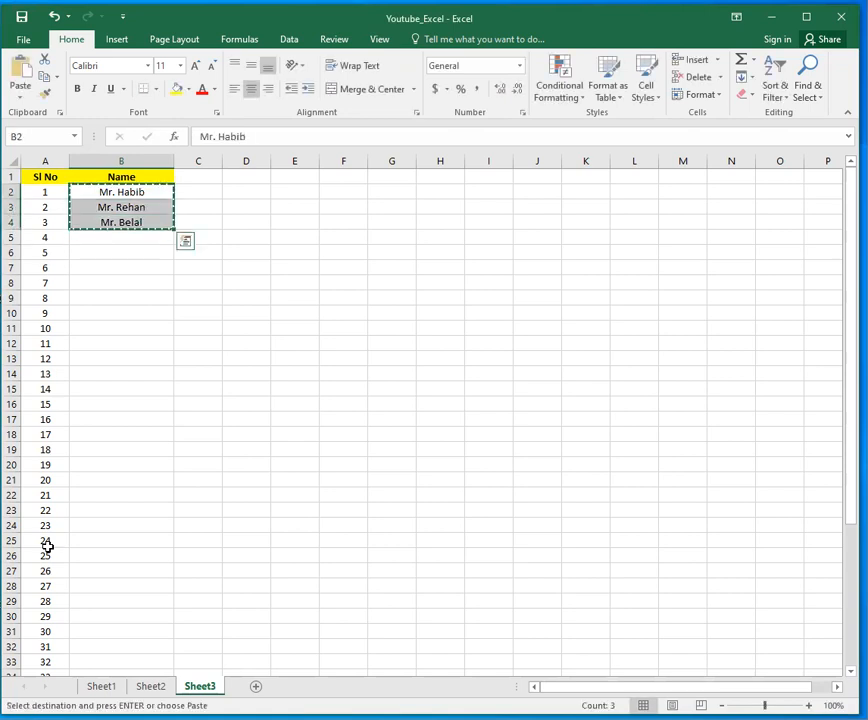
pyautogui.press('Down')
pyautogui.press('Down')
pyautogui.press('Down')
pyautogui.hotkey('shift', 'Down')
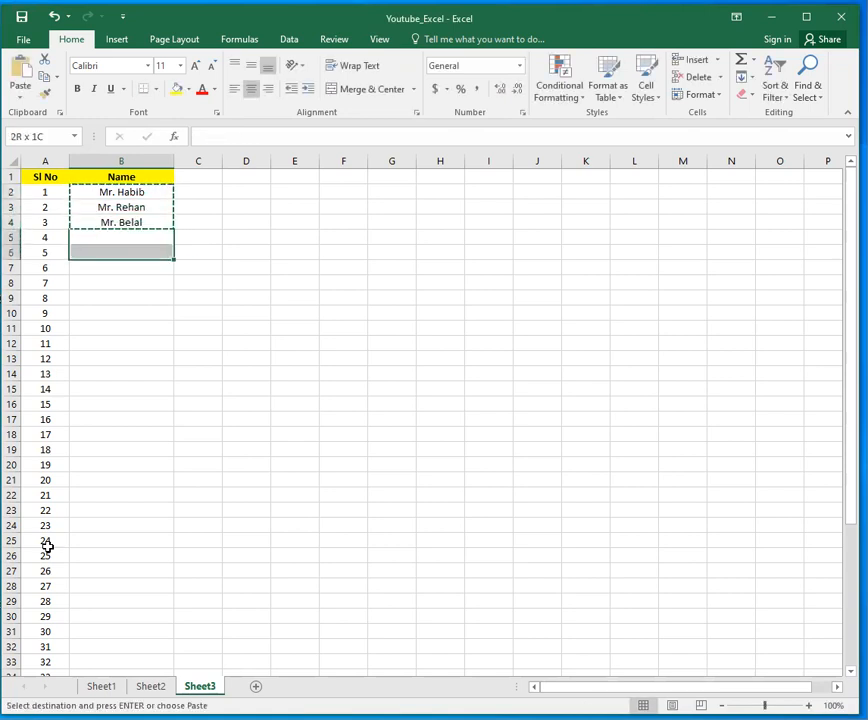
pyautogui.hotkey('shift', 'Down')
pyautogui.hotkey('shift', 'Down')
pyautogui.hotkey('shift', 'Down')
pyautogui.hotkey('shift', 'Down')
pyautogui.hotkey('shift', 'Down')
pyautogui.hotkey('shift', 'Down')
pyautogui.hotkey('shift', 'Down')
pyautogui.hotkey('shift', 'Down')
pyautogui.hotkey('shift', 'Down')
pyautogui.hotkey('shift', 'Down')
pyautogui.hotkey('shift', 'Down')
pyautogui.hotkey('shift', 'Down')
pyautogui.hotkey('shift', 'Down')
pyautogui.hotkey('shift', 'Down')
pyautogui.hotkey('shift', 'Down')
pyautogui.hotkey('shift', 'Down')
pyautogui.hotkey('shift', 'Down')
pyautogui.hotkey('shift', 'Down')
pyautogui.hotkey('shift', 'Down')
pyautogui.hotkey('shift', 'Down')
pyautogui.press('Return')
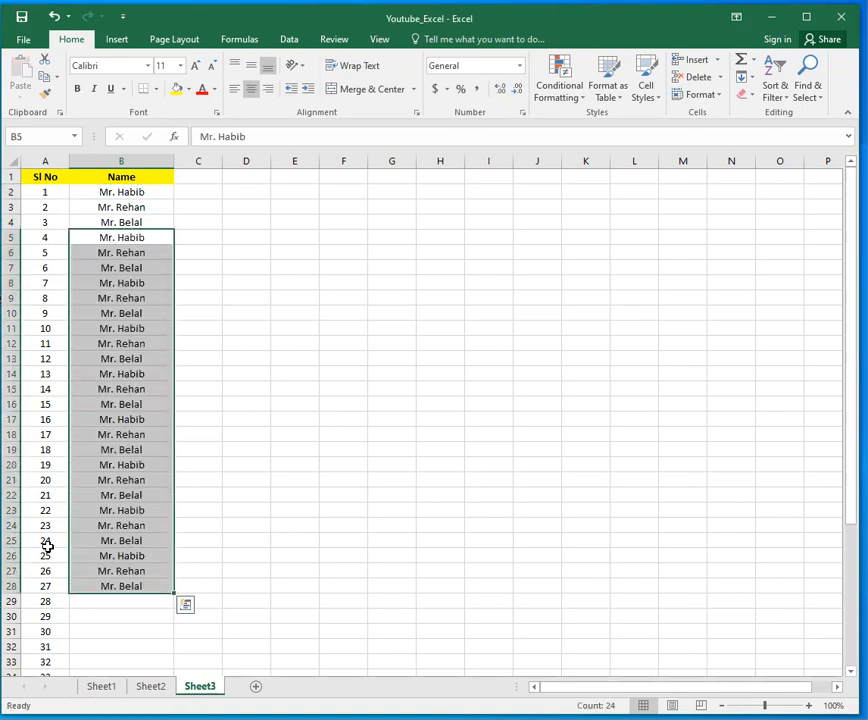
pyautogui.hotkey('ctrl', 'Up')
pyautogui.hotkey('ctrl', 'Down')
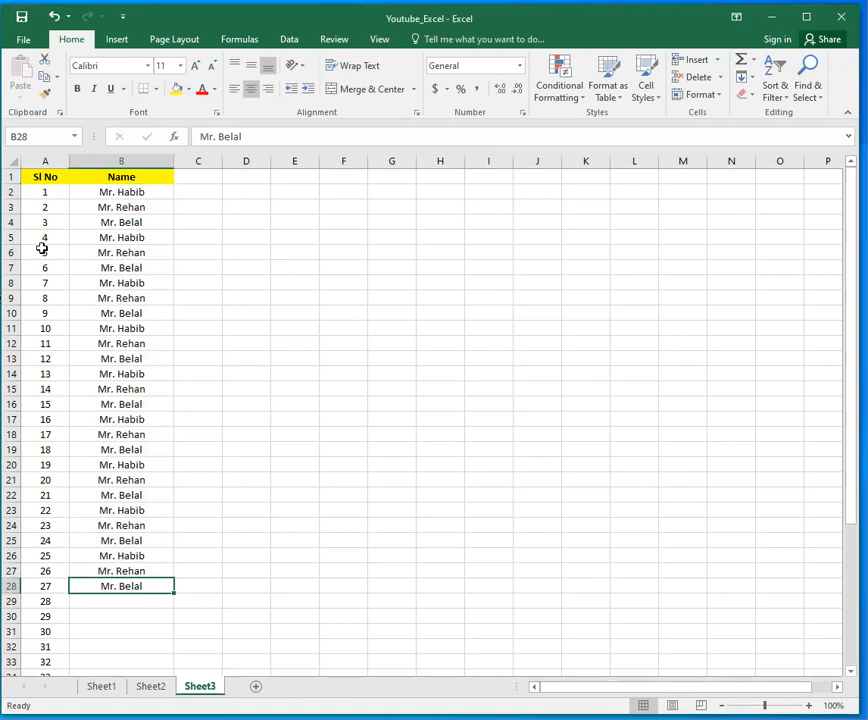
# Step: Clear the serial number 5 from cell A6
pyautogui.click(45, 283)
pyautogui.click(41, 254)
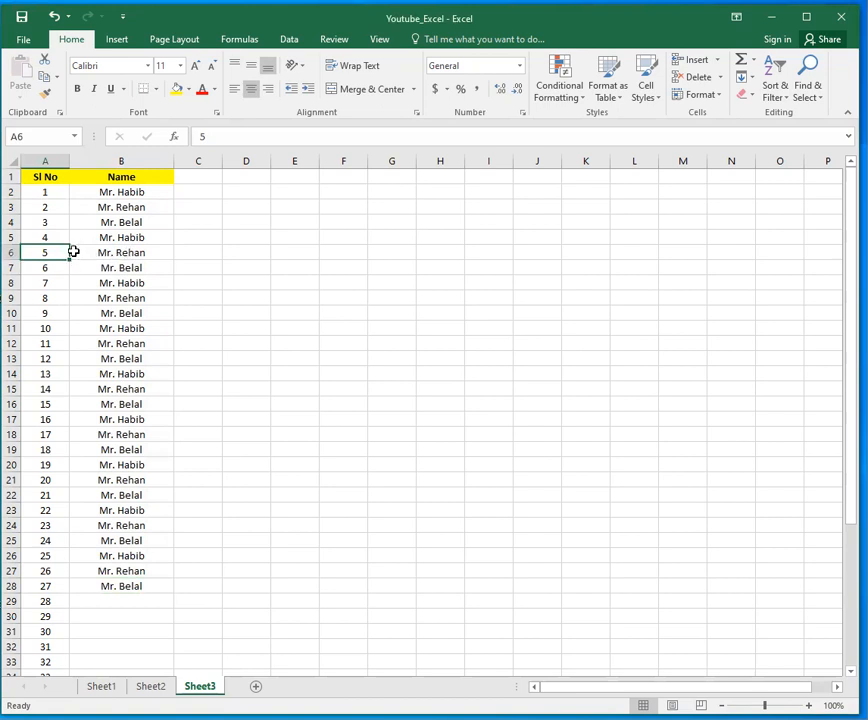
pyautogui.press('Delete')
# Step: Delete the entire row 13, which holds serial number 12
pyautogui.press('Down')
pyautogui.press('Down')
pyautogui.press('Down')
pyautogui.press('Down')
pyautogui.press('Down')
pyautogui.press('Down')
pyautogui.press('Down')
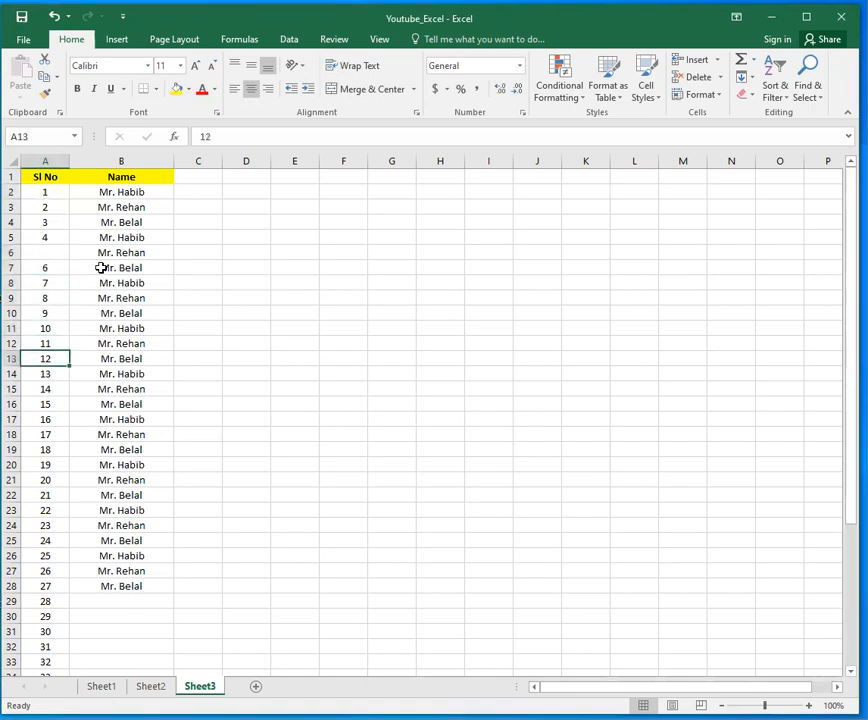
pyautogui.hotkey('shift', 'space')
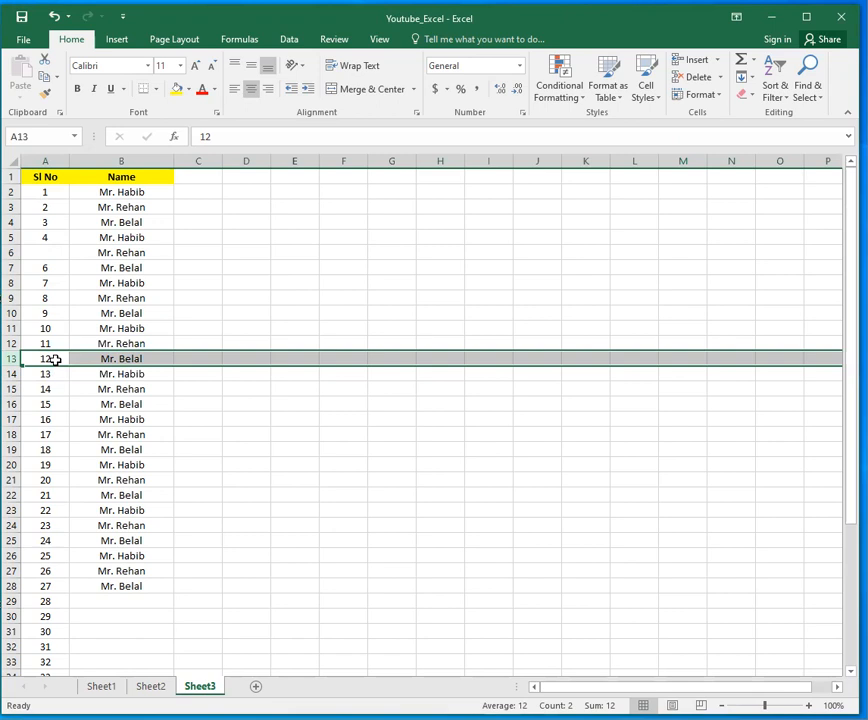
pyautogui.hotkey('ctrl', '-')
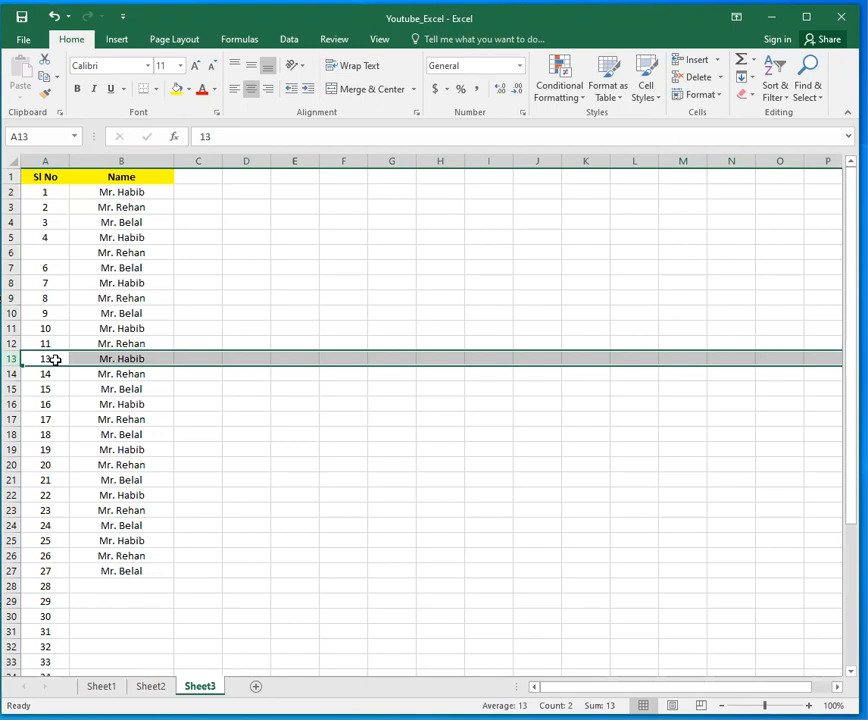
# Step: Delete the entire row 22, which holds serial number 22
pyautogui.click(56, 360)
pyautogui.press('Down')
pyautogui.press('Down')
pyautogui.press('Down')
pyautogui.press('Down')
pyautogui.press('Down')
pyautogui.press('Down')
pyautogui.press('Down')
pyautogui.press('Down')
pyautogui.press('Down')
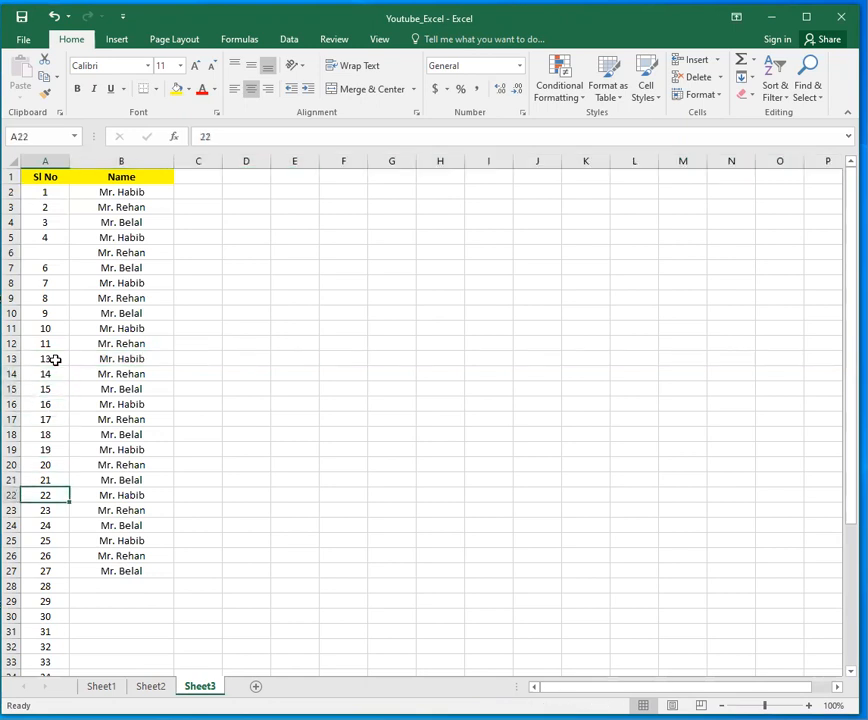
pyautogui.hotkey('shift', 'space')
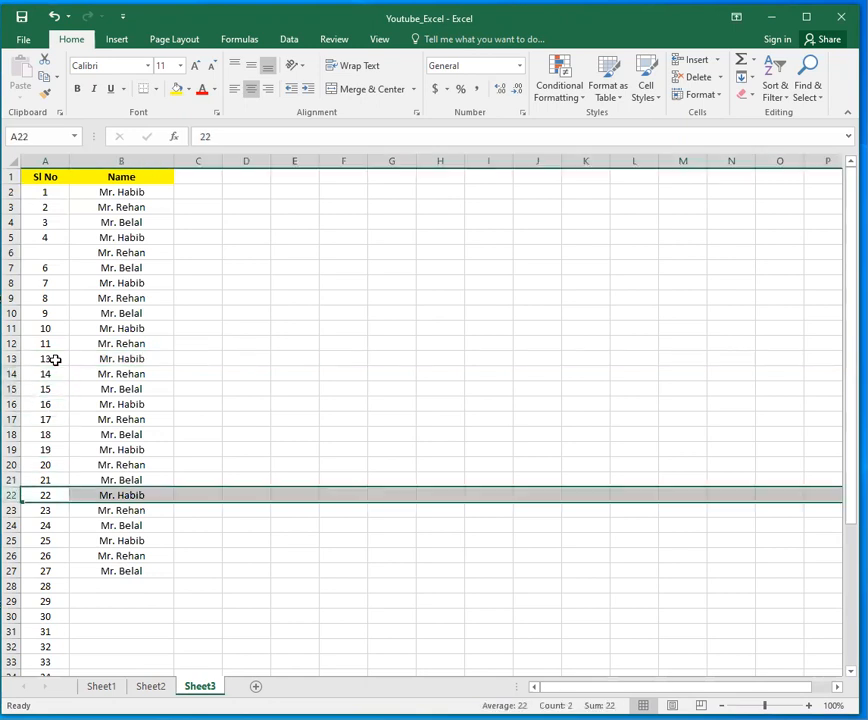
pyautogui.hotkey('ctrl', '-')
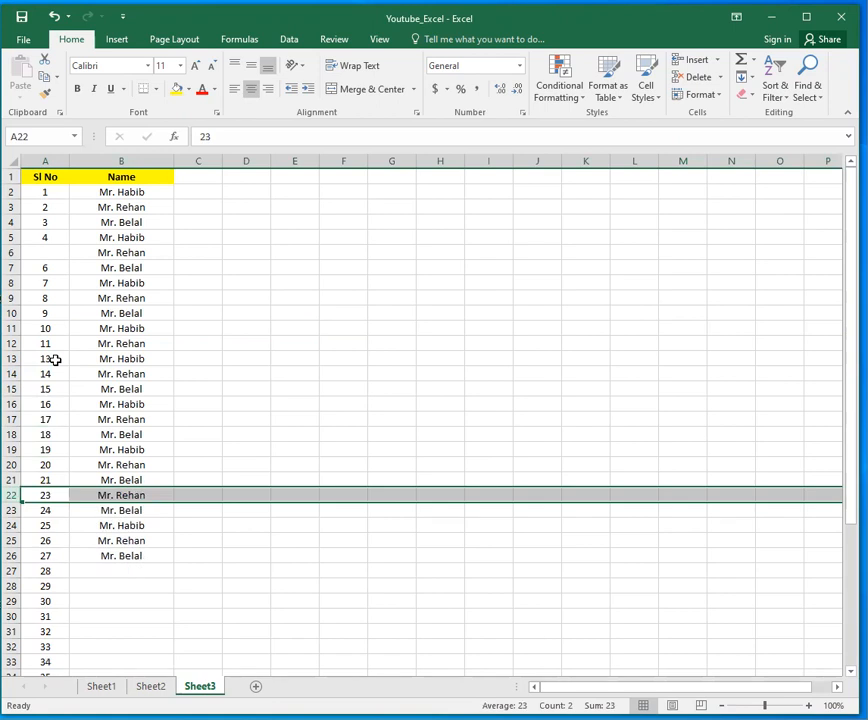
pyautogui.hotkey('shift', 'BackSpace')
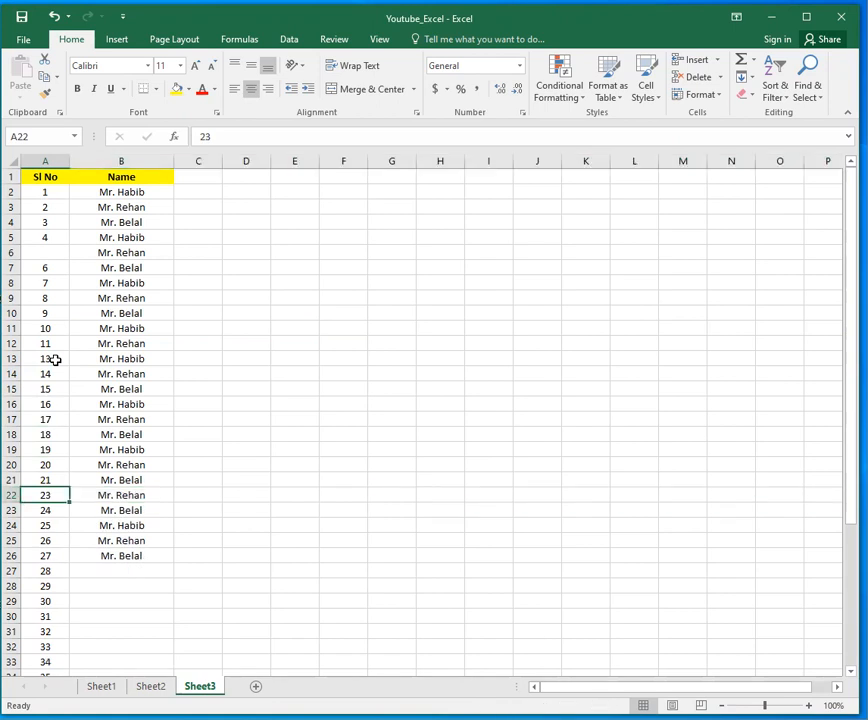
pyautogui.press('Right')
pyautogui.press('Left')
pyautogui.press('Right')
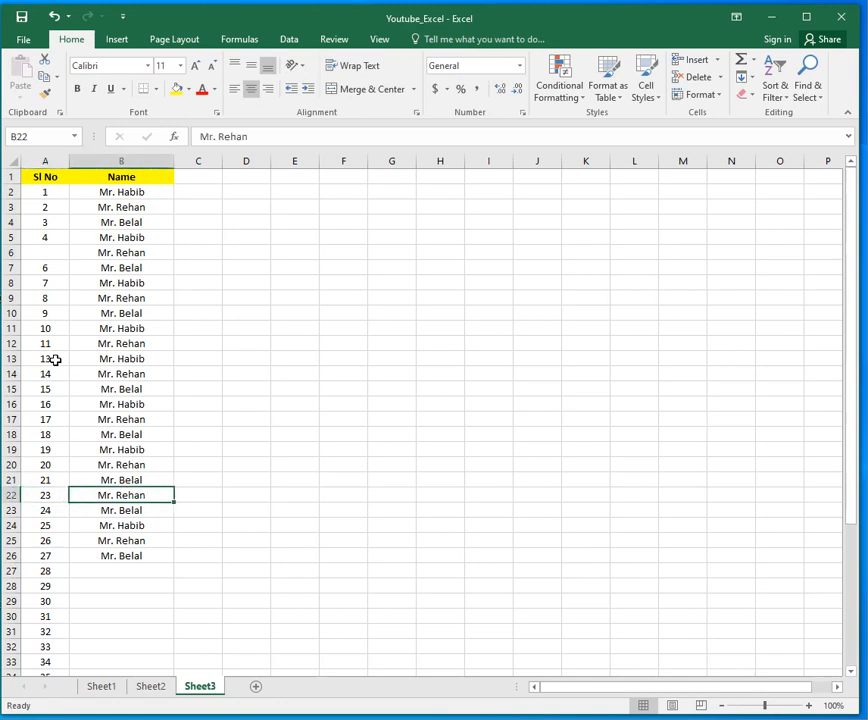
pyautogui.press('Left')
pyautogui.press('Up')
pyautogui.press('Down')
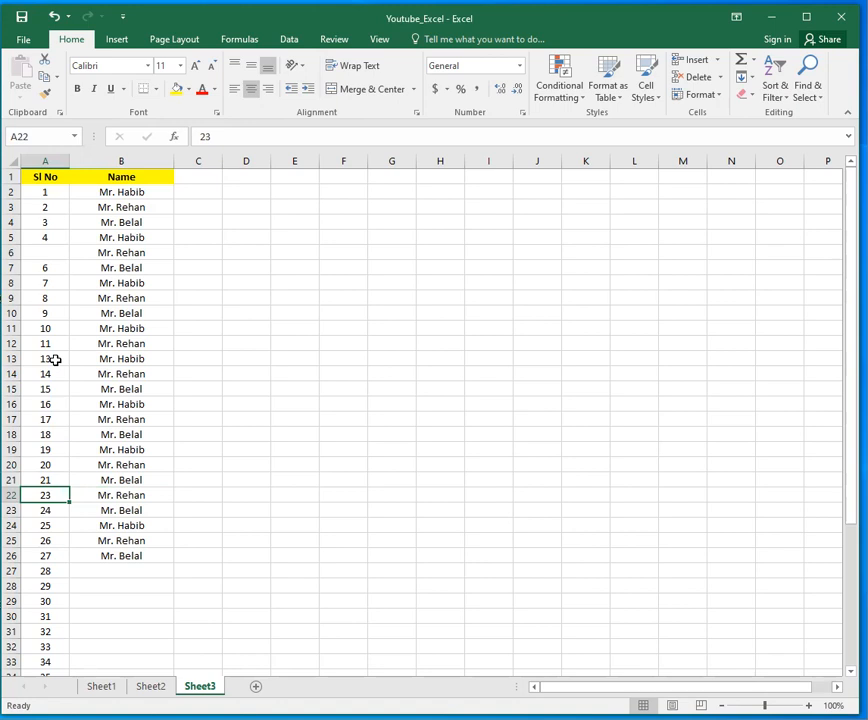
pyautogui.hotkey('ctrl', 'Up')
pyautogui.hotkey('ctrl', 'Up')
pyautogui.hotkey('ctrl', 'Up')
pyautogui.press('Down')
pyautogui.press('Down')
pyautogui.press('Down')
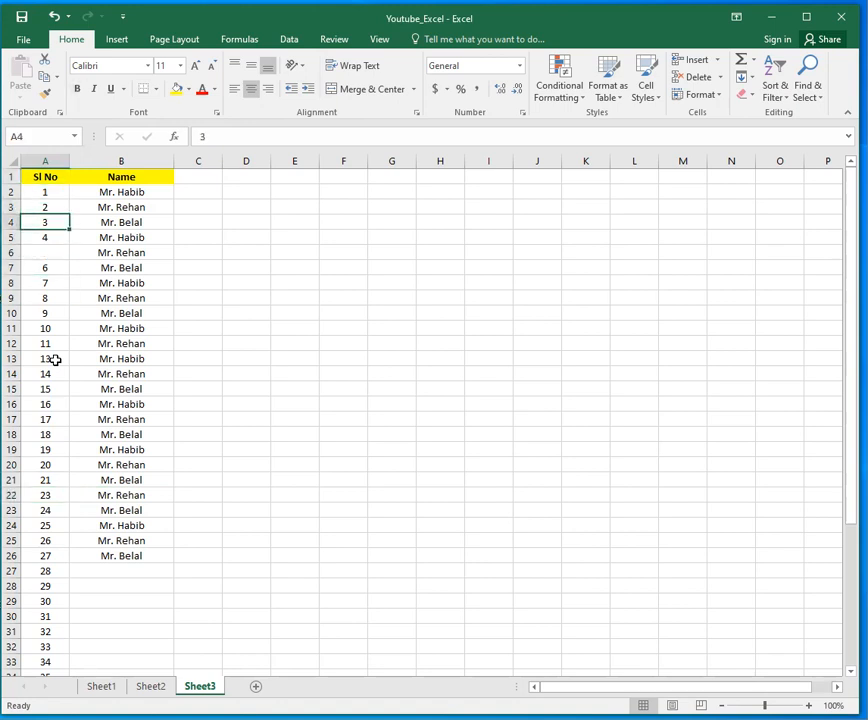
pyautogui.press('Up')
pyautogui.press('Up')
pyautogui.press('Down')
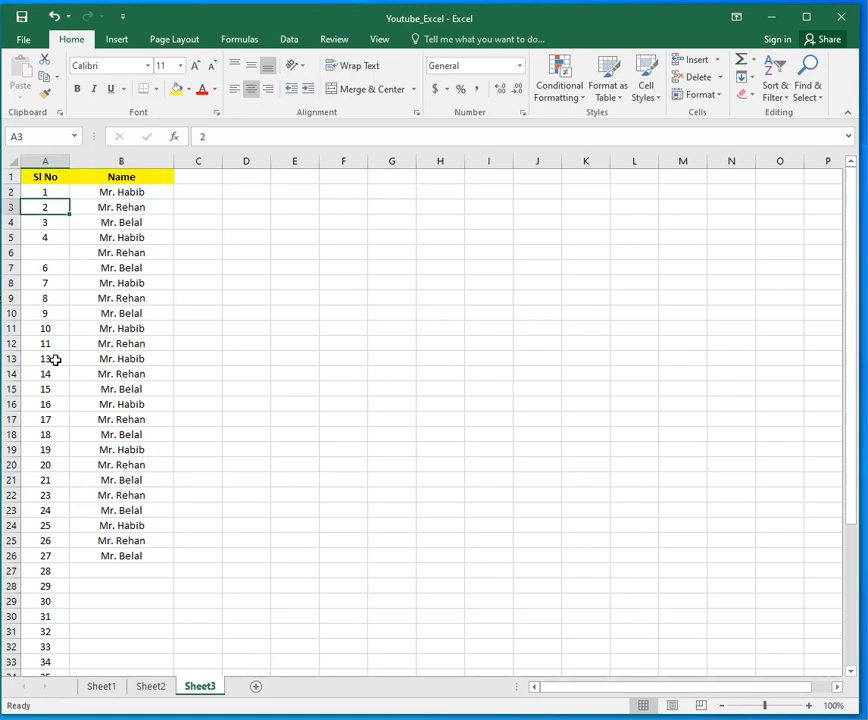
# Step: Undo the row deletions, the cleared serial number and the name fill, and paste the names into B5:B28 again
pyautogui.hotkey('ctrl', 'z')
pyautogui.hotkey('ctrl', 'z')
pyautogui.hotkey('ctrl', 'z')
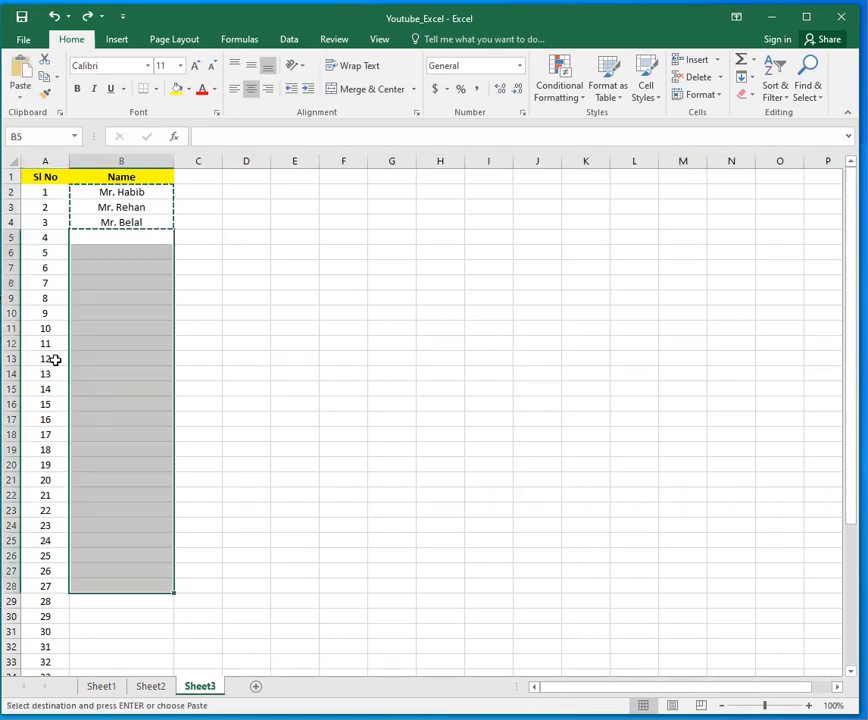
pyautogui.press('Return')
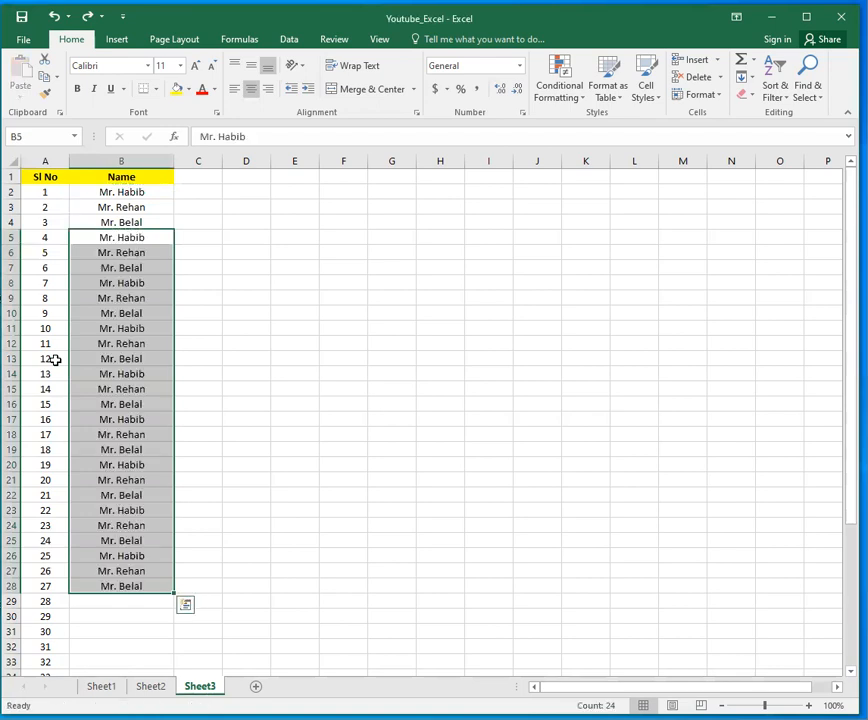
# Step: Clear the serial number in cell A6 again
pyautogui.press('Up')
pyautogui.press('Up')
pyautogui.press('Up')
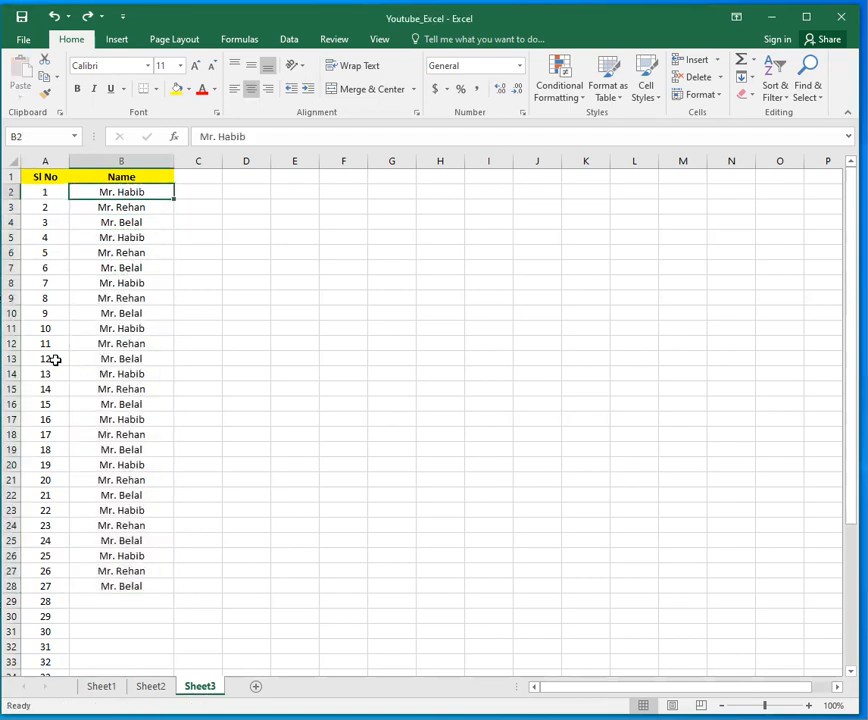
pyautogui.press('Left')
pyautogui.press('Down')
pyautogui.press('Down')
pyautogui.press('Down')
pyautogui.press('Down')
pyautogui.press('Delete')
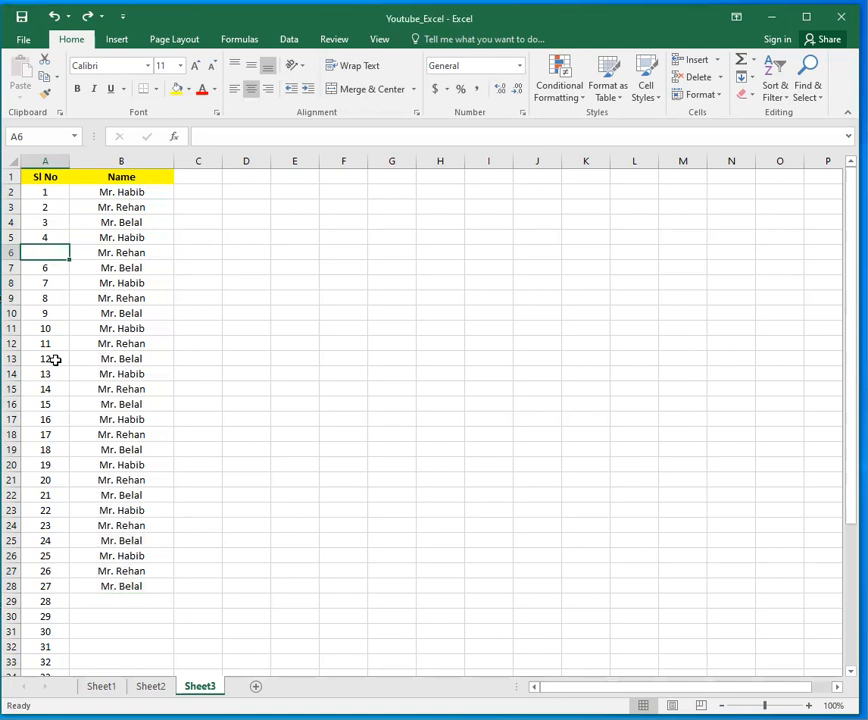
# Step: Undo the clearing of A6 and the name fill, and paste the names into B5:B28 once more
pyautogui.hotkey('ctrl', 'z')
pyautogui.hotkey('ctrl', 'z')
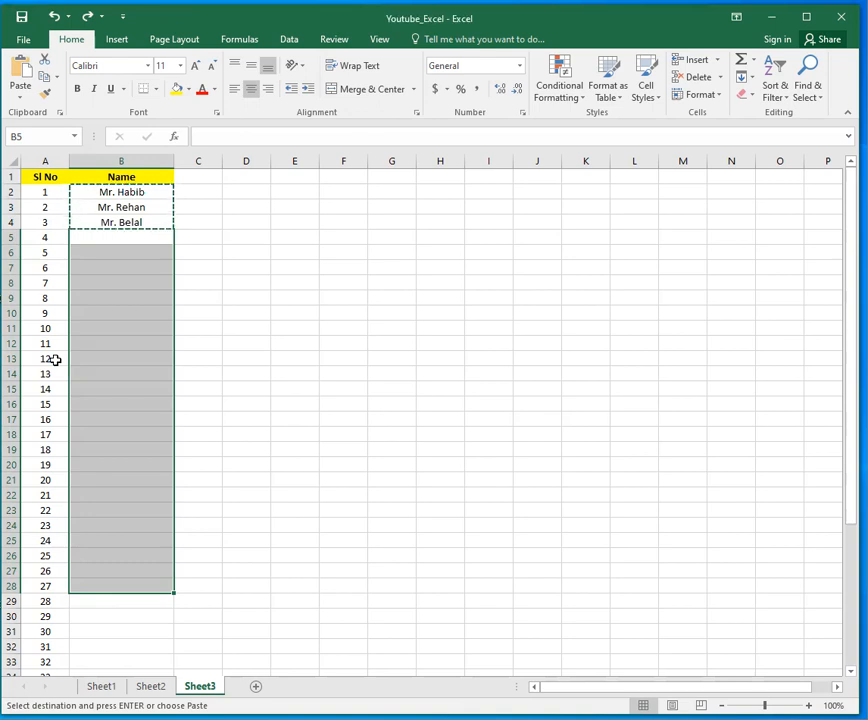
pyautogui.press('Return')
pyautogui.hotkey('ctrl', 'q')
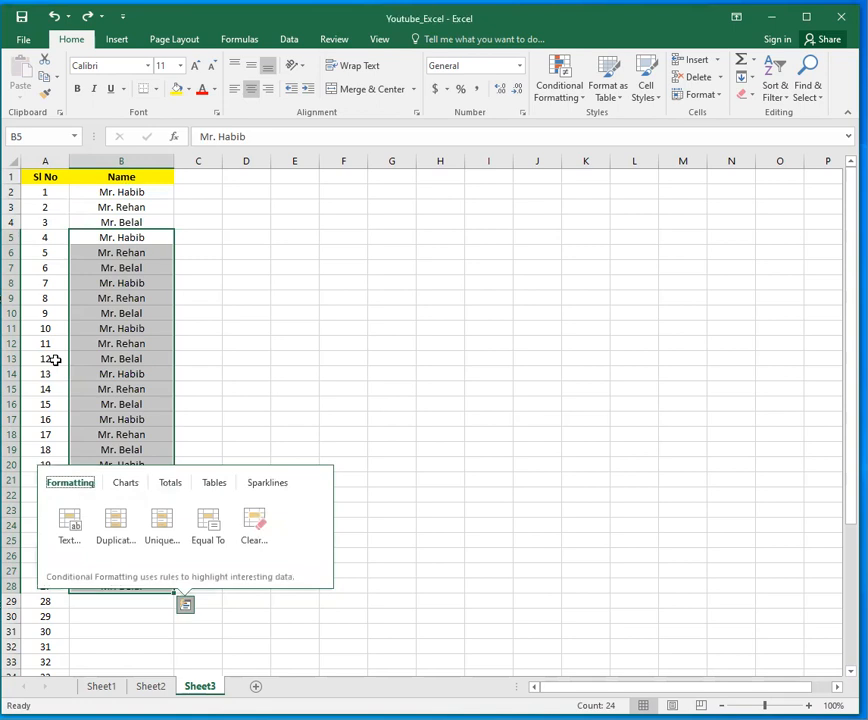
pyautogui.press('Escape')
# Step: Replace the serial number in A3 with the formula =A2+1
pyautogui.press('Up')
pyautogui.press('Up')
pyautogui.press('Up')
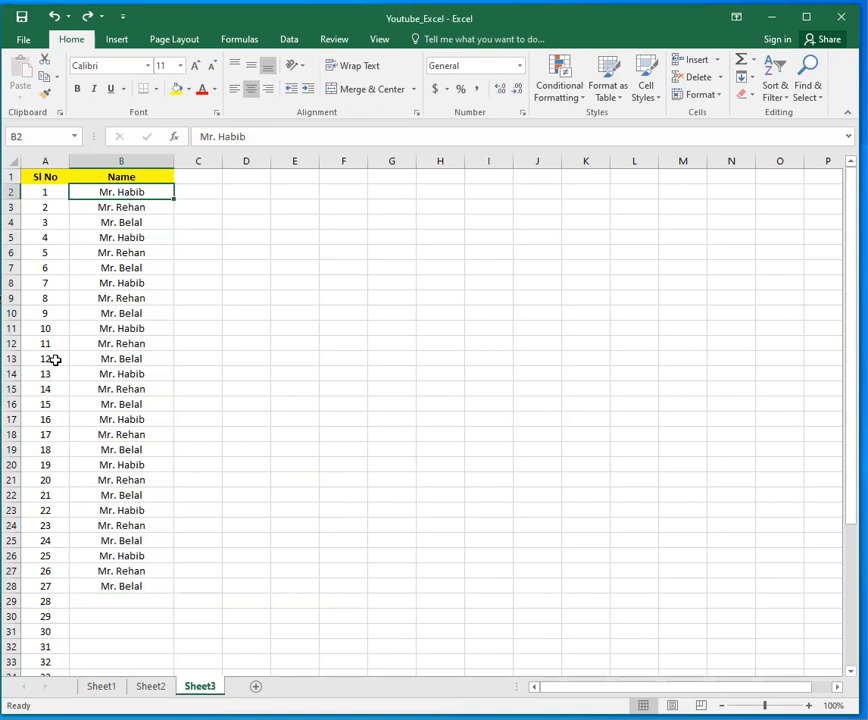
pyautogui.press('Left')
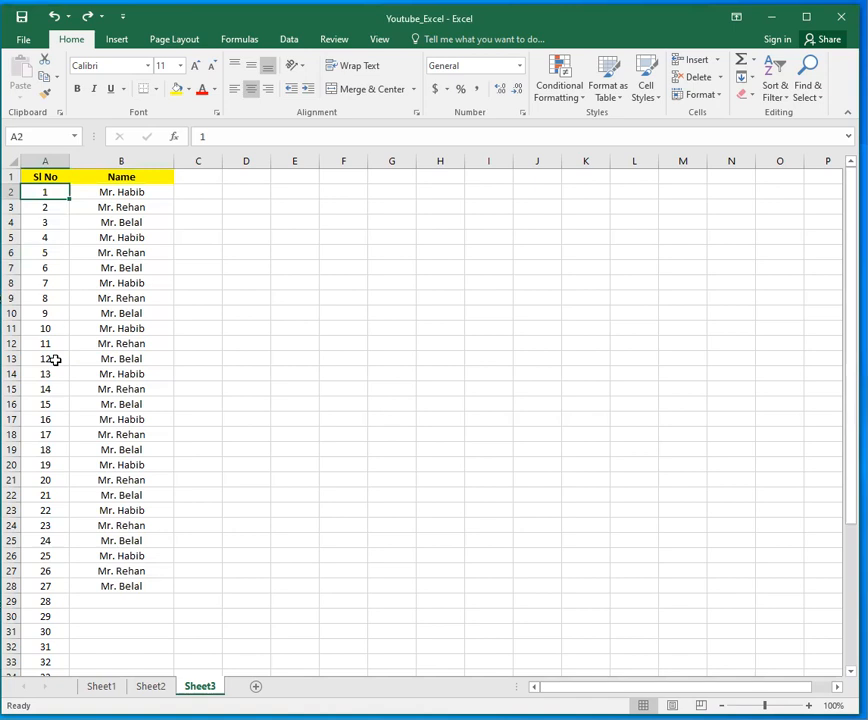
pyautogui.press('Down')
pyautogui.press('Up')
pyautogui.press('Down')
pyautogui.press('Up')
pyautogui.press('Down')
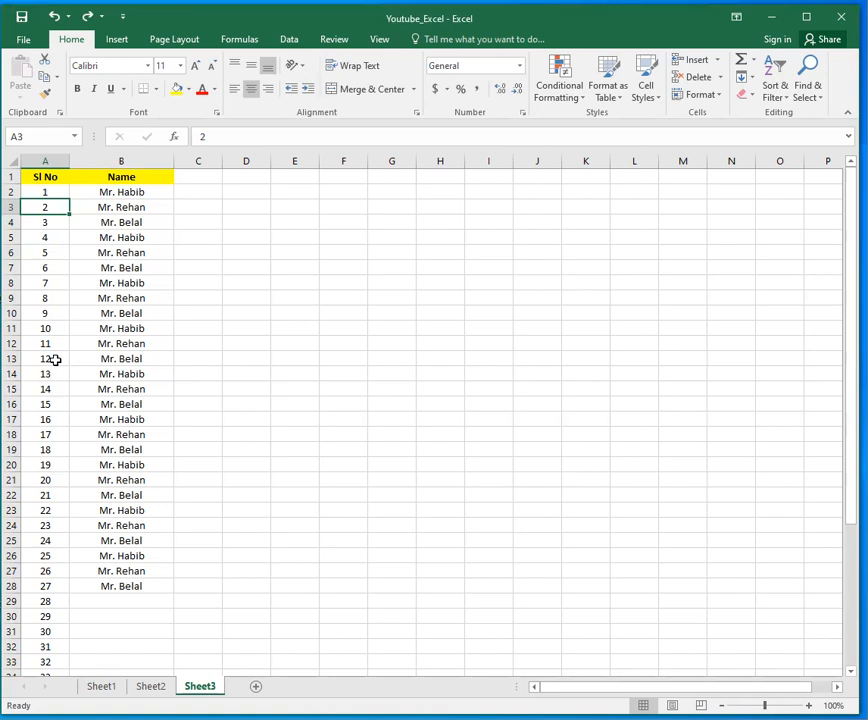
pyautogui.write('=')
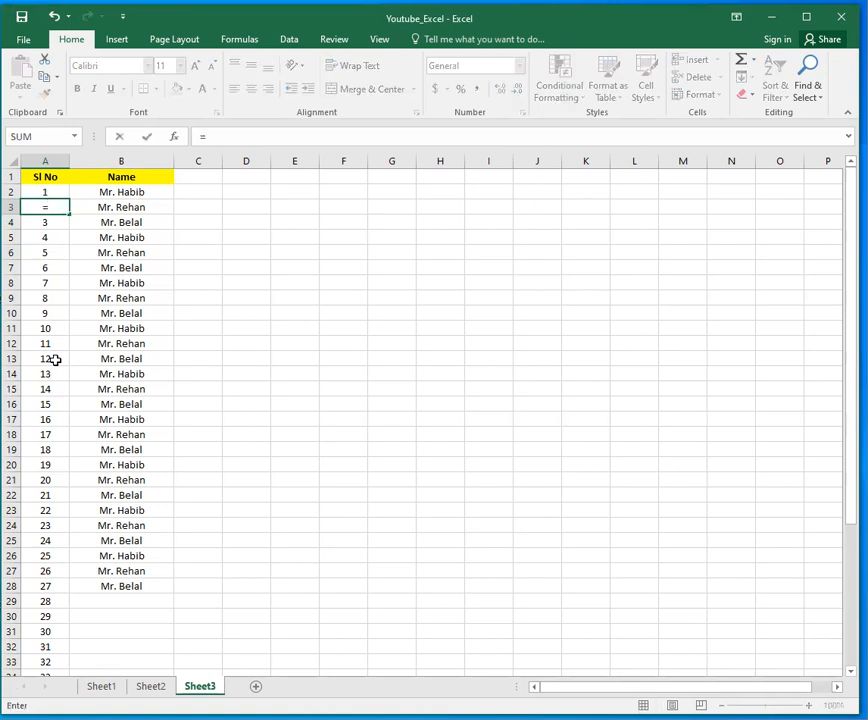
pyautogui.press('Up')
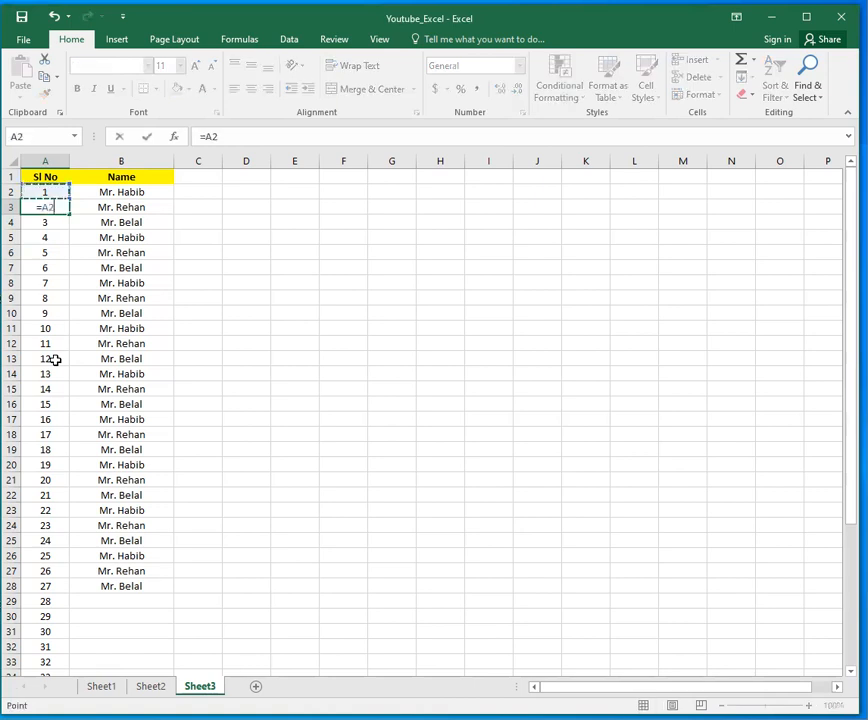
pyautogui.write('+1')
pyautogui.press('Return')
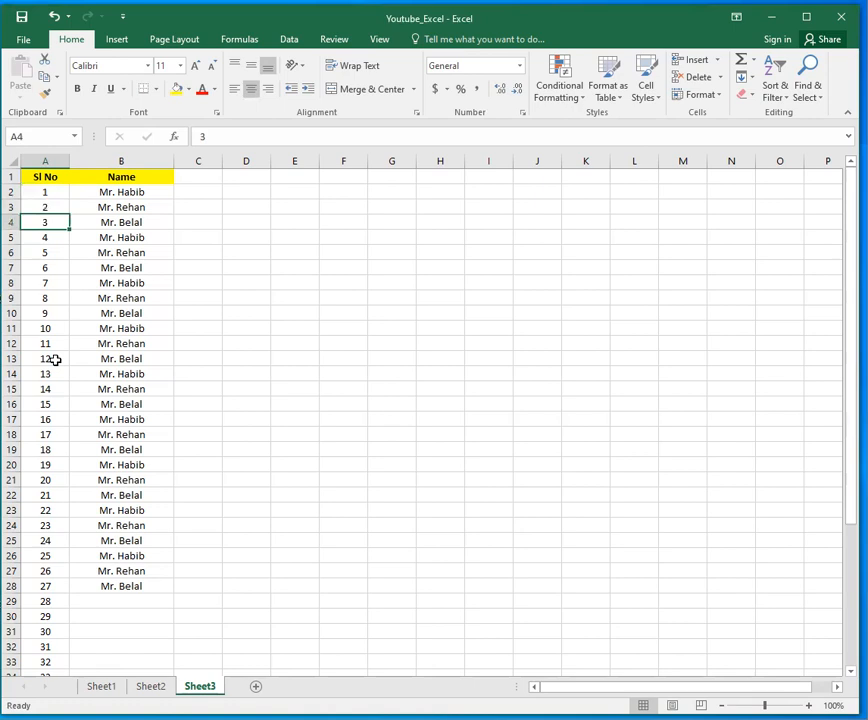
# Step: Fill the A3 formula down the rest of the Sl No column and check the copied formulas in several cells
pyautogui.press('Up')
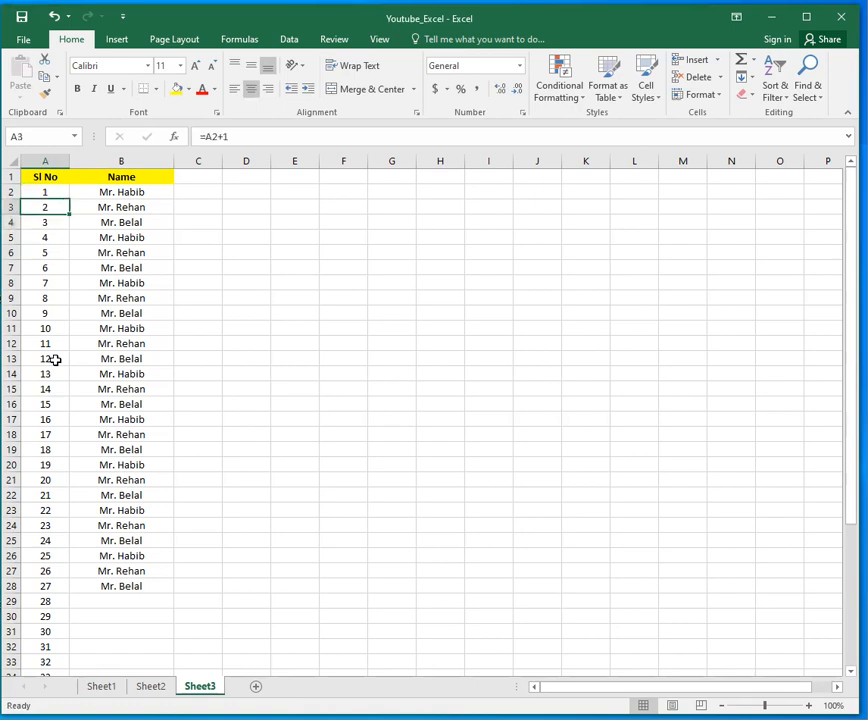
pyautogui.doubleClick(70, 214)
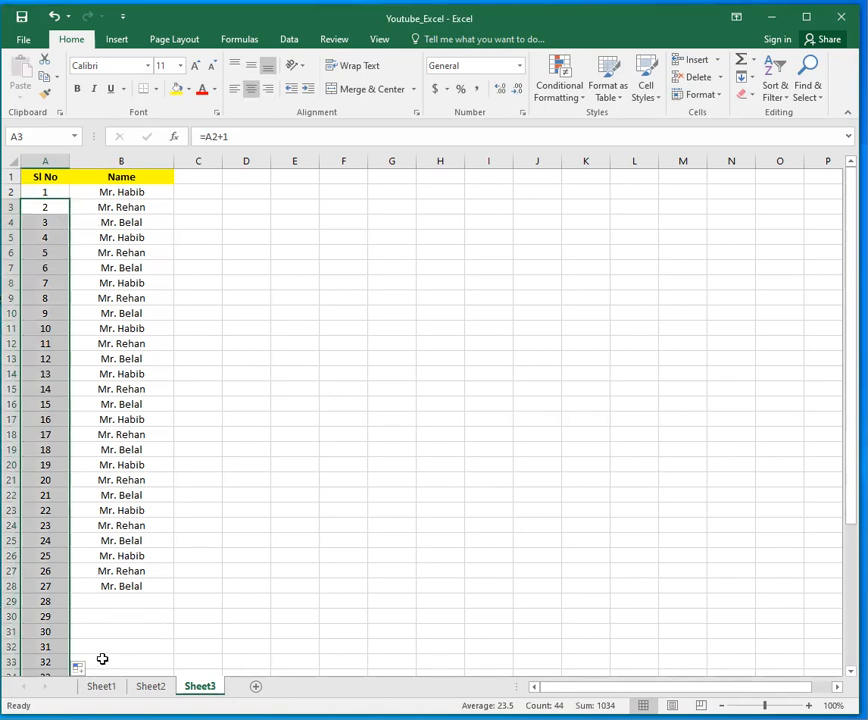
pyautogui.click(55, 269)
pyautogui.click(50, 314)
pyautogui.click(45, 374)
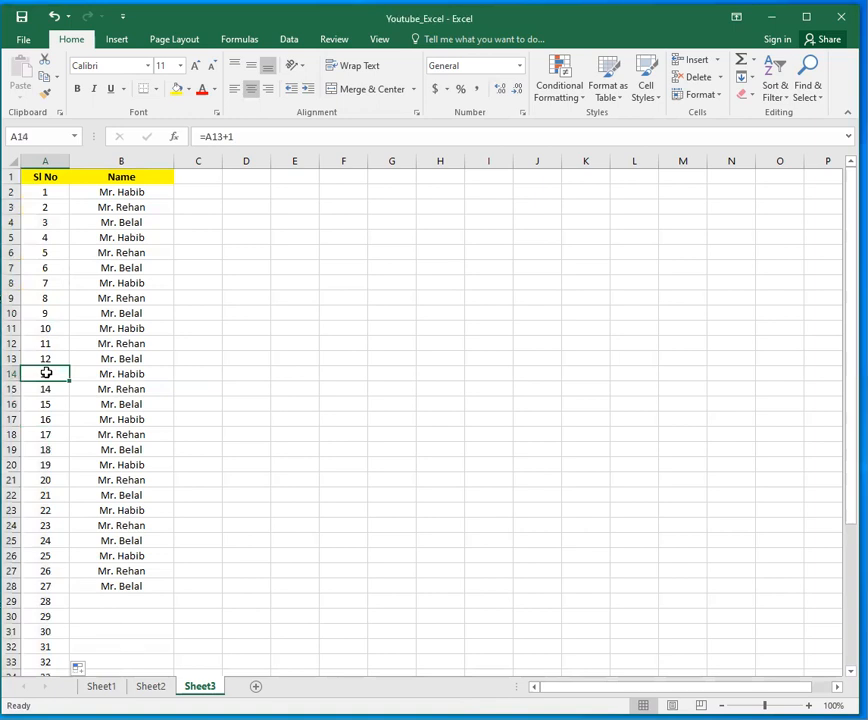
# Step: Clear the serial number formula in cell A8
pyautogui.click(47, 284)
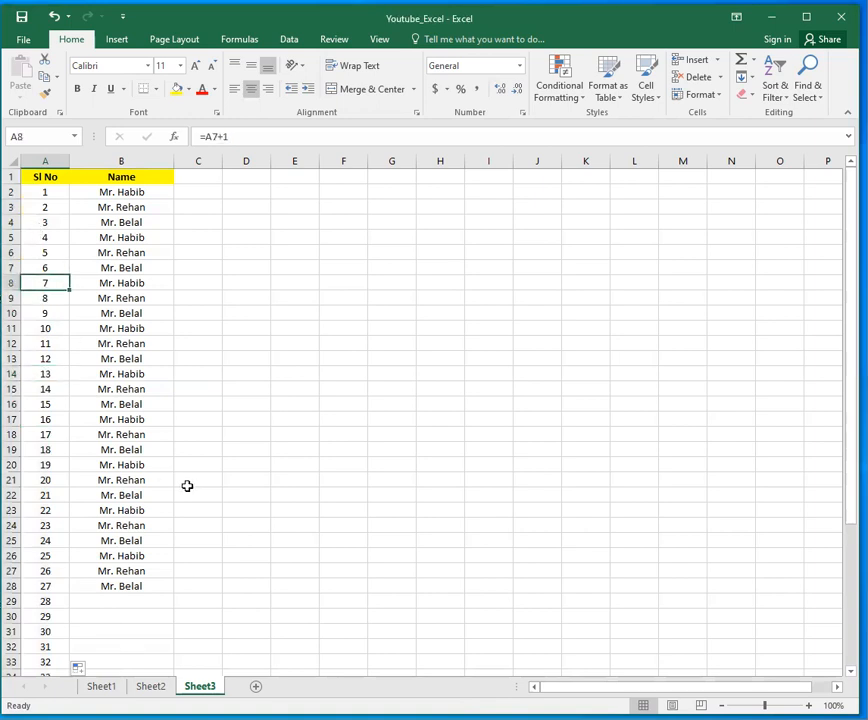
pyautogui.press('Delete')
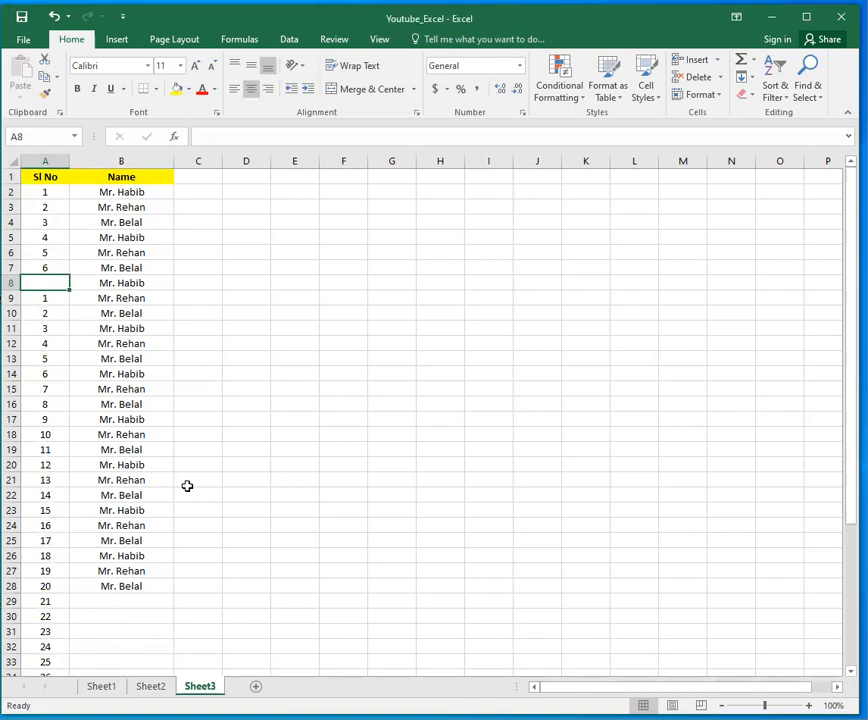
# Step: Delete the entire row 15 from the list
pyautogui.press('Down')
pyautogui.press('Down')
pyautogui.press('Down')
pyautogui.press('Down')
pyautogui.press('Down')
pyautogui.press('Down')
pyautogui.press('Down')
pyautogui.hotkey('shift', 'space')
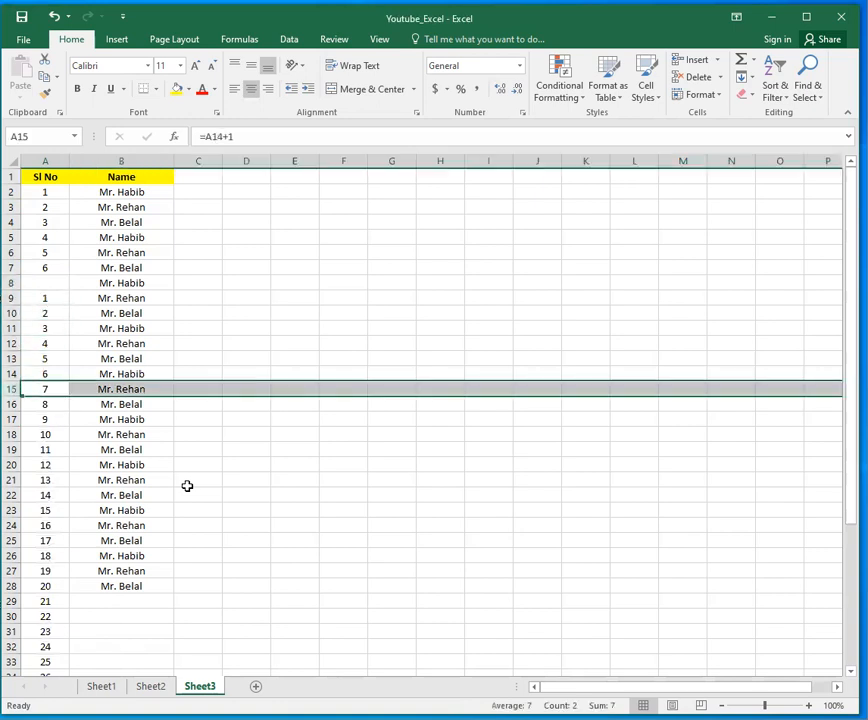
pyautogui.hotkey('ctrl', '-')
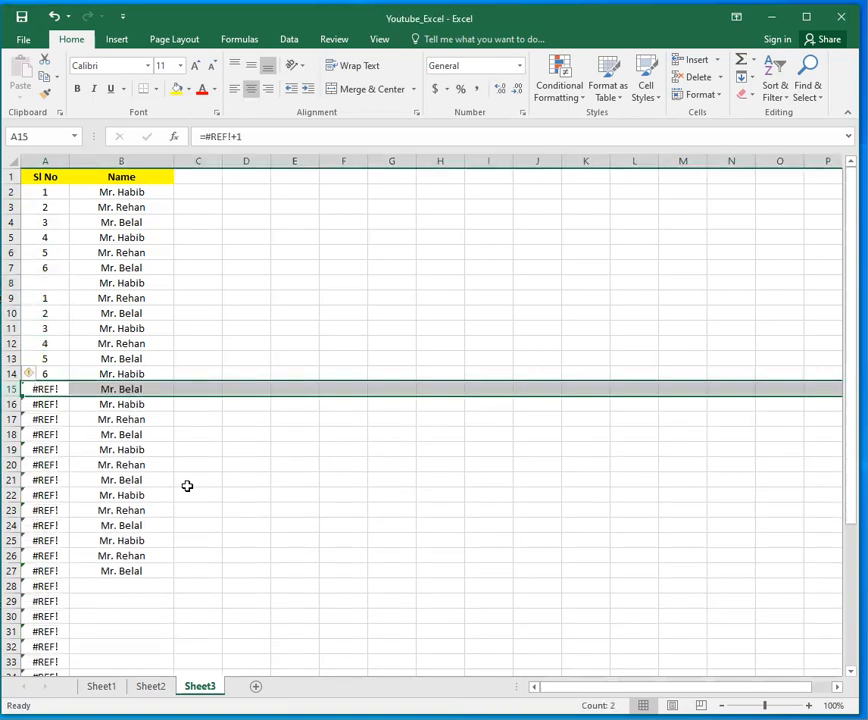
# Step: Delete the entire row 21 from the list
pyautogui.press('Down')
pyautogui.press('Down')
pyautogui.press('Down')
pyautogui.press('Down')
pyautogui.press('Down')
pyautogui.press('Down')
pyautogui.hotkey('shift', 'space')
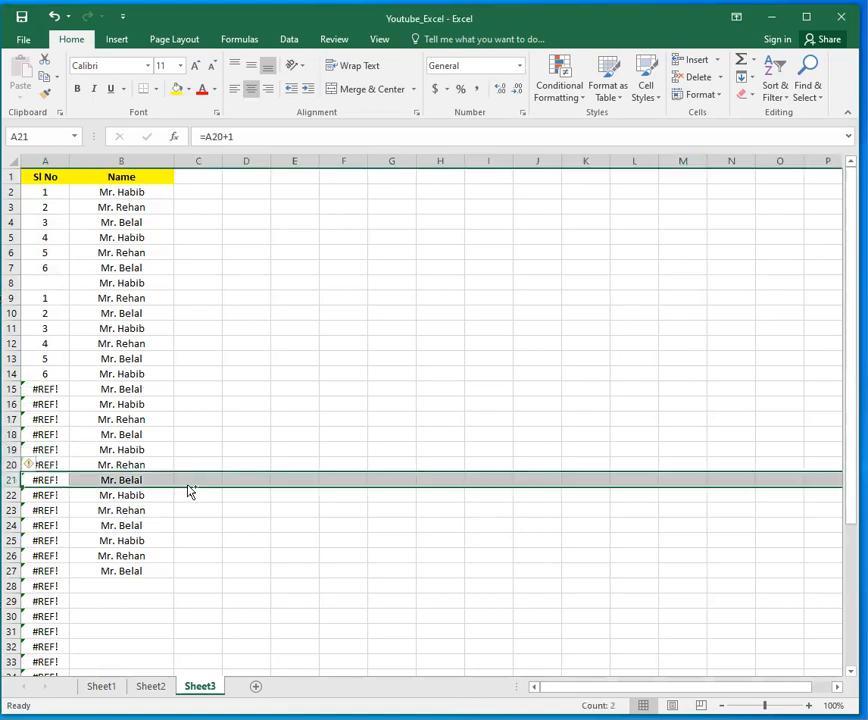
pyautogui.hotkey('ctrl', '-')
# Step: Restore the serial number in the empty cell A8 by filling down the formula from A7
pyautogui.press('Up')
pyautogui.press('Up')
pyautogui.press('Up')
pyautogui.press('Up')
pyautogui.press('Up')
pyautogui.press('Up')
pyautogui.press('Up')
pyautogui.press('Up')
pyautogui.press('Up')
pyautogui.press('Up')
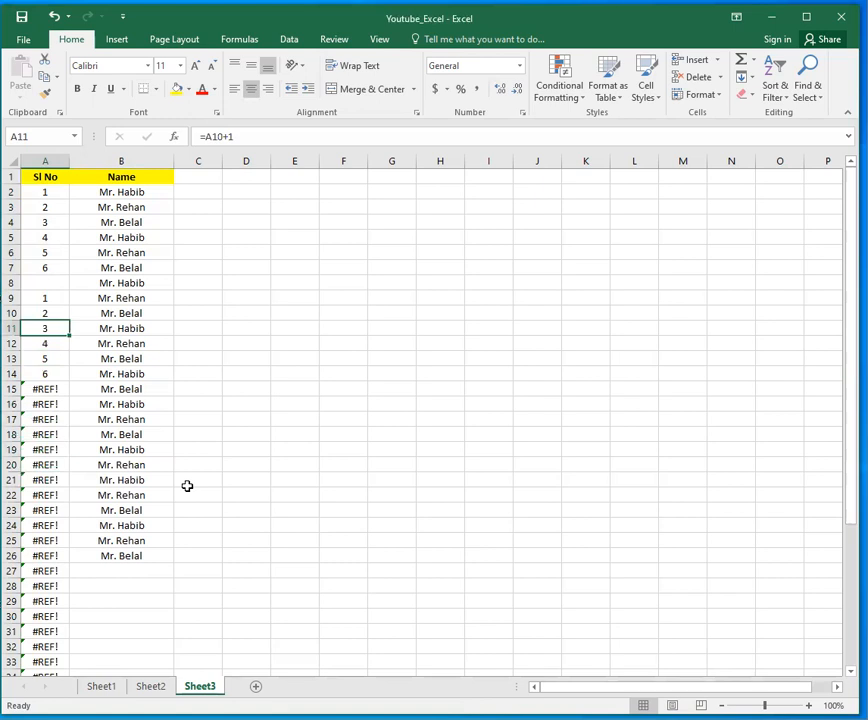
pyautogui.press('Up')
pyautogui.press('Up')
pyautogui.press('Up')
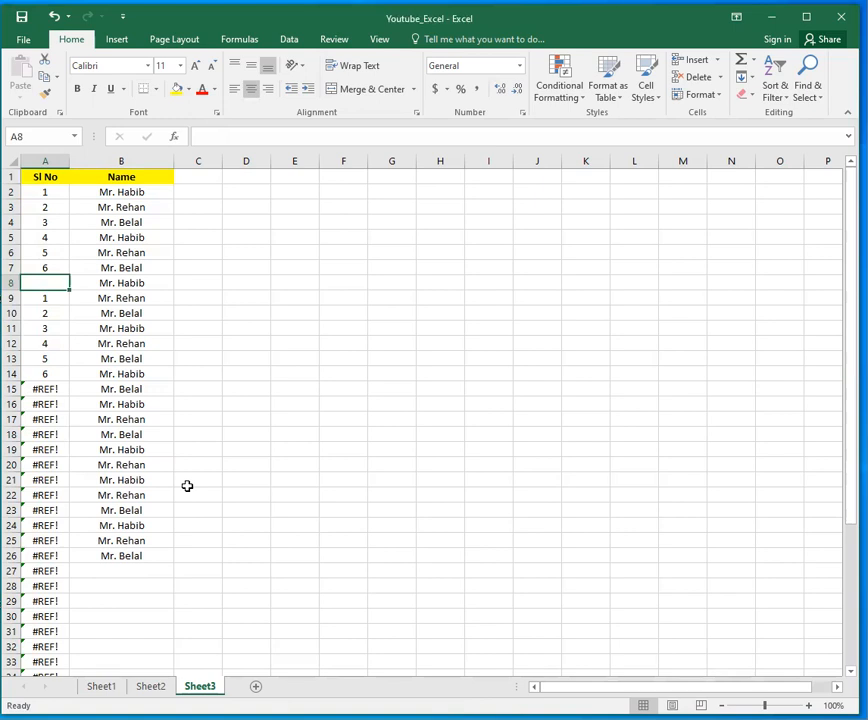
pyautogui.press('Up')
pyautogui.press('Down')
pyautogui.press('Up')
pyautogui.press('Down')
pyautogui.hotkey('ctrl', 'd')
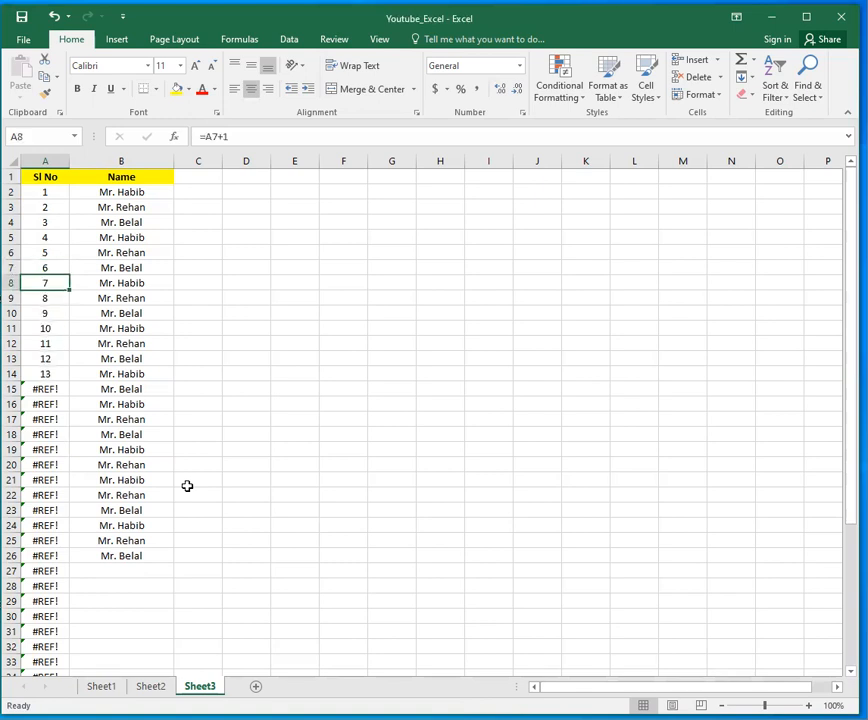
# Step: Examine the serial number formulas between A7 and A15
pyautogui.press('Up')
pyautogui.press('Down')
pyautogui.press('Down')
pyautogui.press('Down')
pyautogui.press('Down')
pyautogui.press('Down')
pyautogui.press('Down')
pyautogui.press('Down')
pyautogui.press('Up')
pyautogui.press('Up')
pyautogui.press('Up')
pyautogui.press('Up')
pyautogui.press('Up')
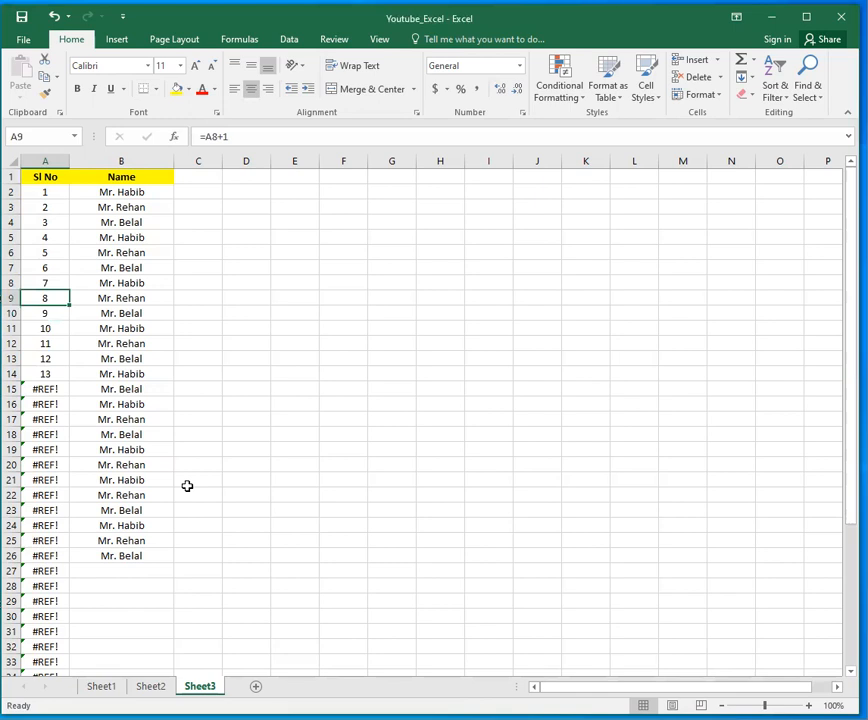
# Step: Repair the broken reference in A15 by filling down the formula from A14
pyautogui.press('Down')
pyautogui.press('Down')
pyautogui.press('Down')
pyautogui.press('Down')
pyautogui.press('Down')
pyautogui.press('Down')
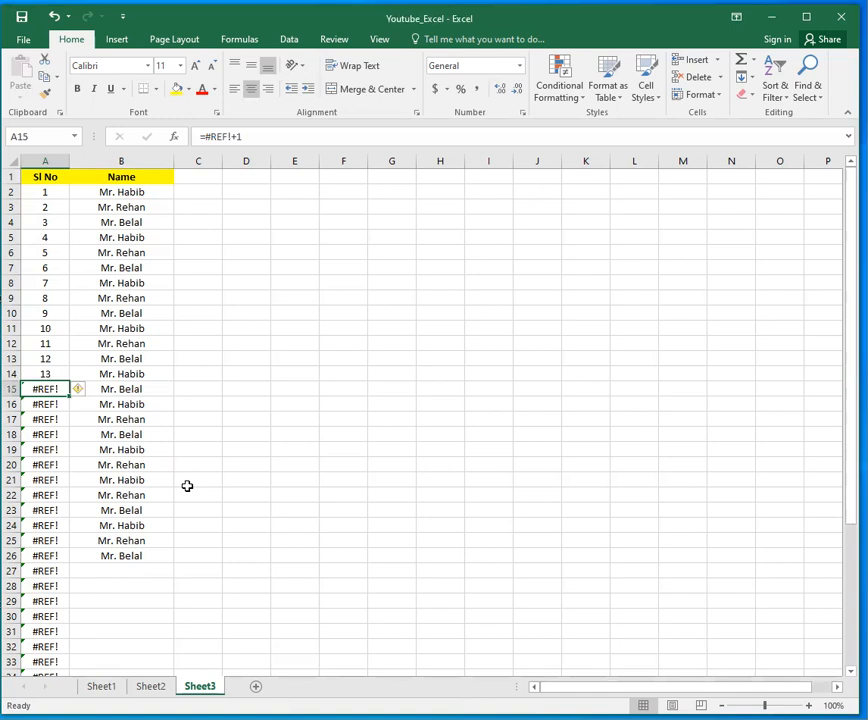
pyautogui.press('Up')
pyautogui.press('Down')
pyautogui.hotkey('ctrl', 'd')
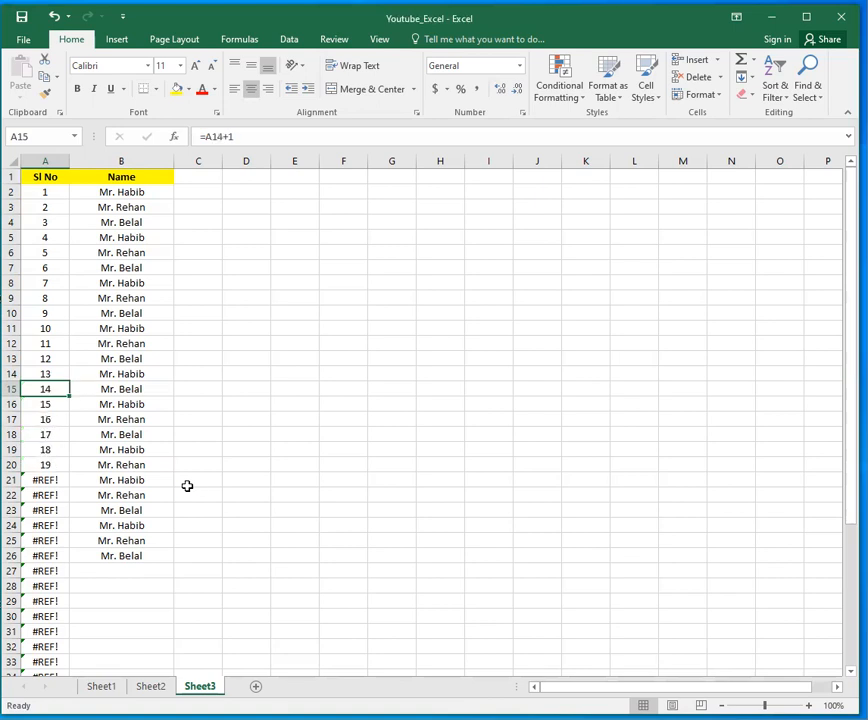
# Step: Repair the broken reference in A21 by filling down the formula from A20
pyautogui.press('Down')
pyautogui.press('Down')
pyautogui.press('Down')
pyautogui.press('Down')
pyautogui.press('Down')
pyautogui.press('Down')
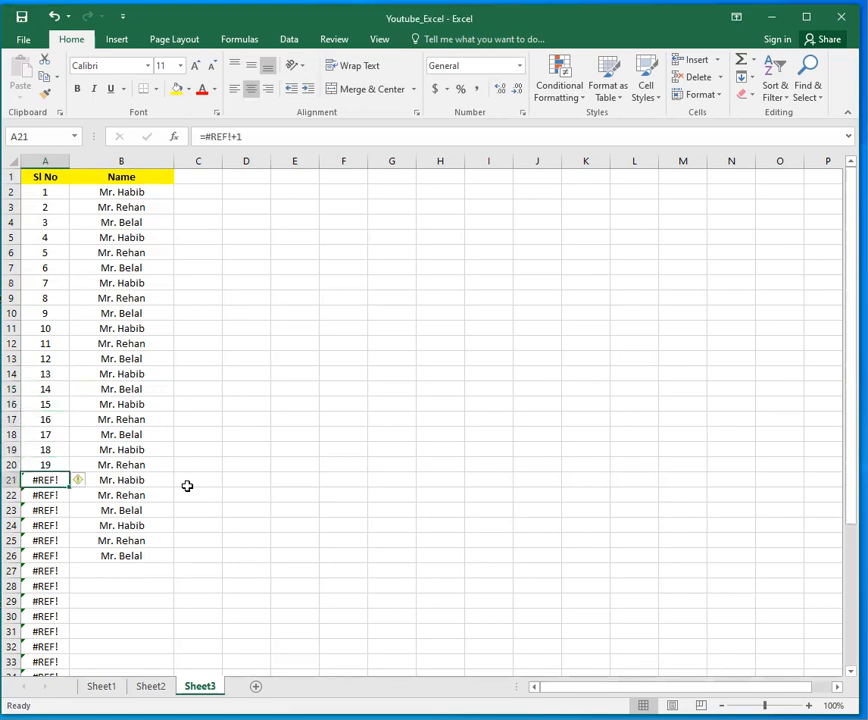
pyautogui.hotkey('ctrl', 'd')
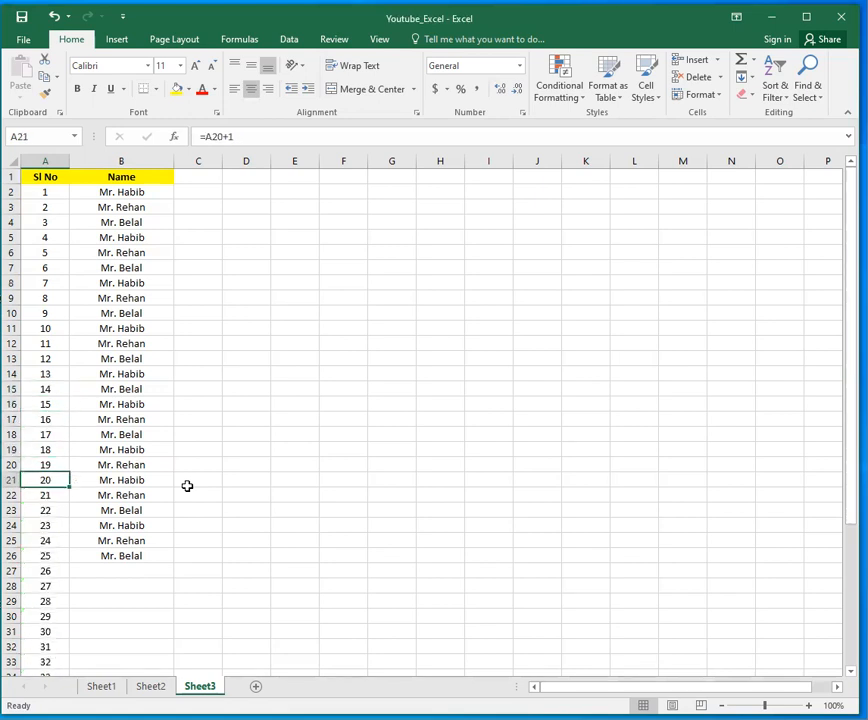
# Step: Review the serial numbers down to A44 and the first entries at the start of the list
pyautogui.press('Down')
pyautogui.press('Down')
pyautogui.press('Down')
pyautogui.press('Down')
pyautogui.press('Down')
pyautogui.press('Down')
pyautogui.press('Down')
pyautogui.press('Down')
pyautogui.press('Down')
pyautogui.press('Down')
pyautogui.press('Down')
pyautogui.press('Down')
pyautogui.press('Down')
pyautogui.press('Down')
pyautogui.press('Down')
pyautogui.press('Down')
pyautogui.press('Down')
pyautogui.press('Down')
pyautogui.press('Down')
pyautogui.press('Down')
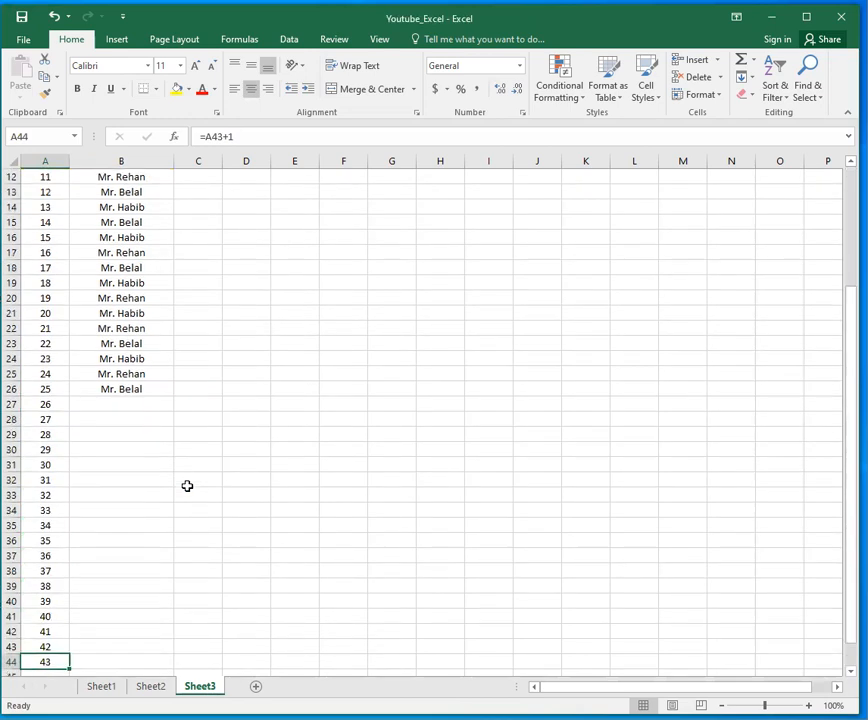
pyautogui.hotkey('ctrl', 'Home')
pyautogui.press('Down')
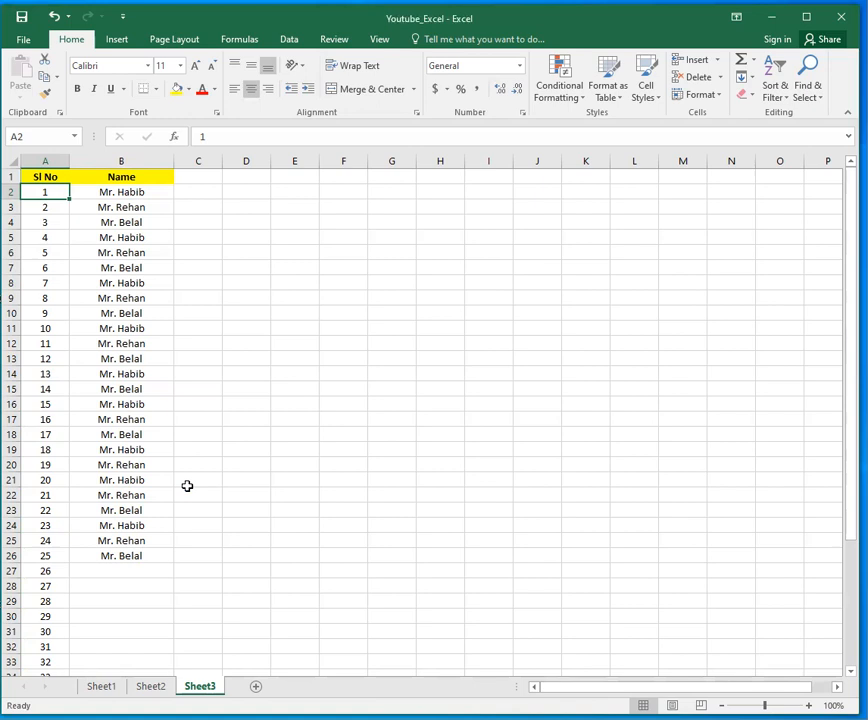
pyautogui.press('Down')
pyautogui.press('Down')
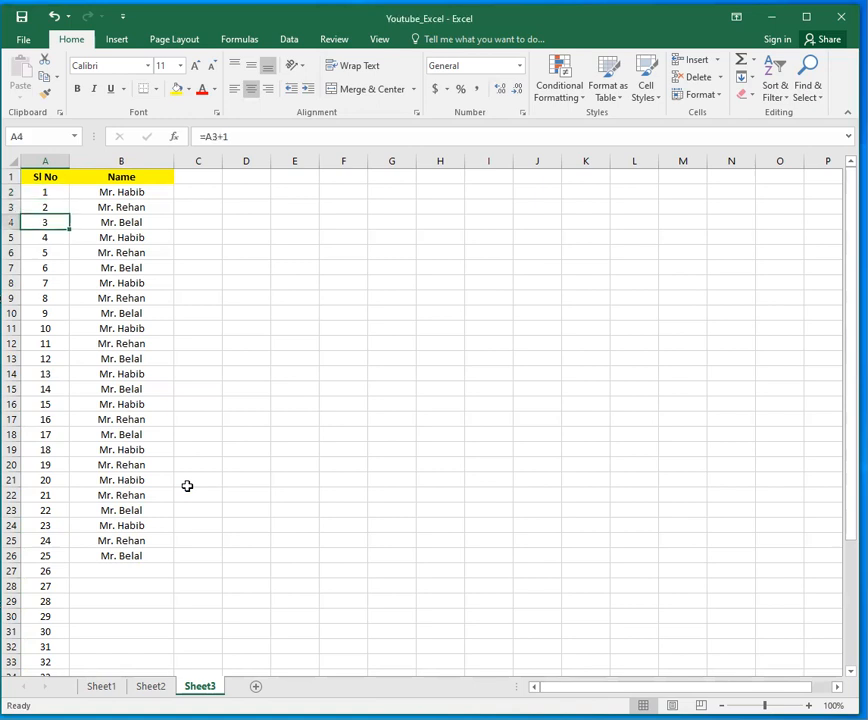
pyautogui.press('Right')
pyautogui.press('Up')
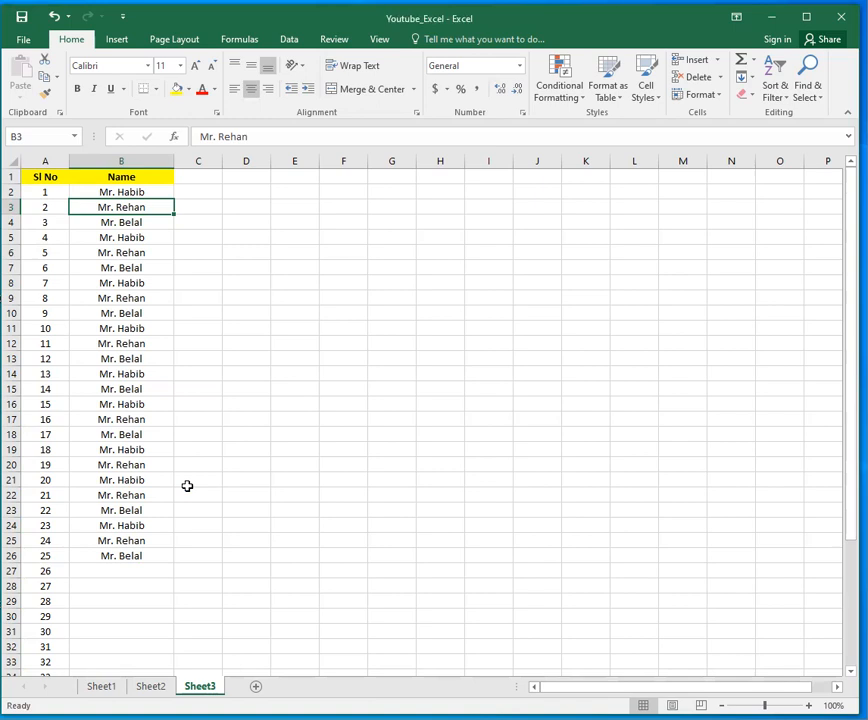
pyautogui.press('Left')
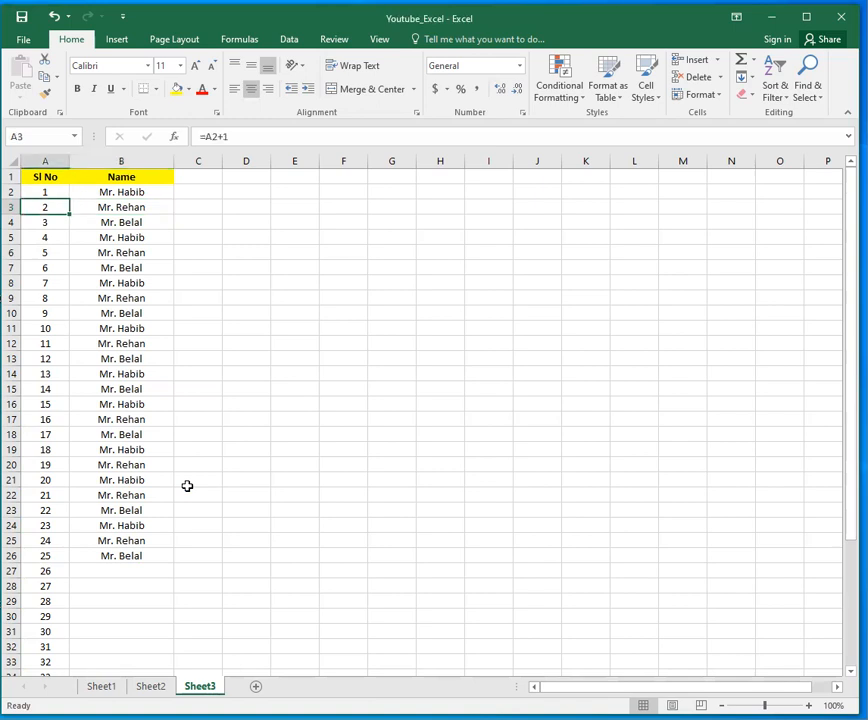
# Step: Extend the selection from B3 down the Name column row by row, and shrink it back to B3
pyautogui.press('Right')
pyautogui.hotkey('shift', 'Down')
pyautogui.hotkey('shift', 'Down')
pyautogui.hotkey('shift', 'Down')
pyautogui.hotkey('shift', 'Down')
pyautogui.hotkey('shift', 'Down')
pyautogui.hotkey('shift', 'Down')
pyautogui.hotkey('shift', 'Down')
pyautogui.hotkey('shift', 'Down')
pyautogui.hotkey('shift', 'Down')
pyautogui.hotkey('shift', 'Down')
pyautogui.hotkey('shift', 'Down')
pyautogui.hotkey('shift', 'Down')
pyautogui.hotkey('shift', 'Down')
pyautogui.hotkey('shift', 'Down')
pyautogui.hotkey('shift', 'Down')
pyautogui.hotkey('shift', 'Down')
pyautogui.hotkey('shift', 'Down')
pyautogui.hotkey('shift', 'Down')
pyautogui.hotkey('shift', 'Down')
pyautogui.hotkey('shift', 'Down')
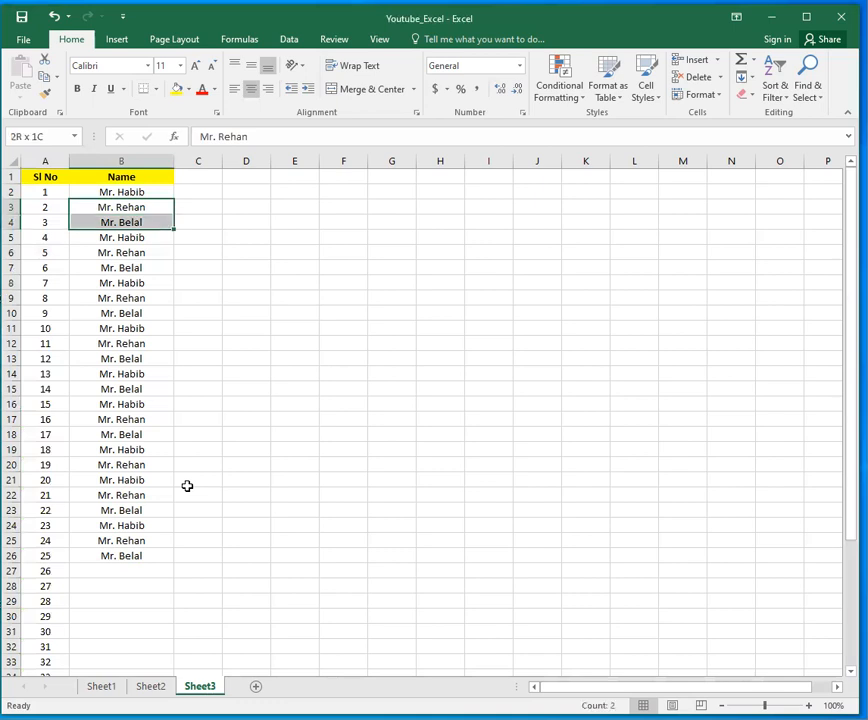
pyautogui.hotkey('shift', 'Down')
pyautogui.hotkey('shift', 'Down')
pyautogui.hotkey('shift', 'Down')
pyautogui.hotkey('shift', 'Down')
pyautogui.hotkey('shift', 'Down')
pyautogui.hotkey('shift', 'Down')
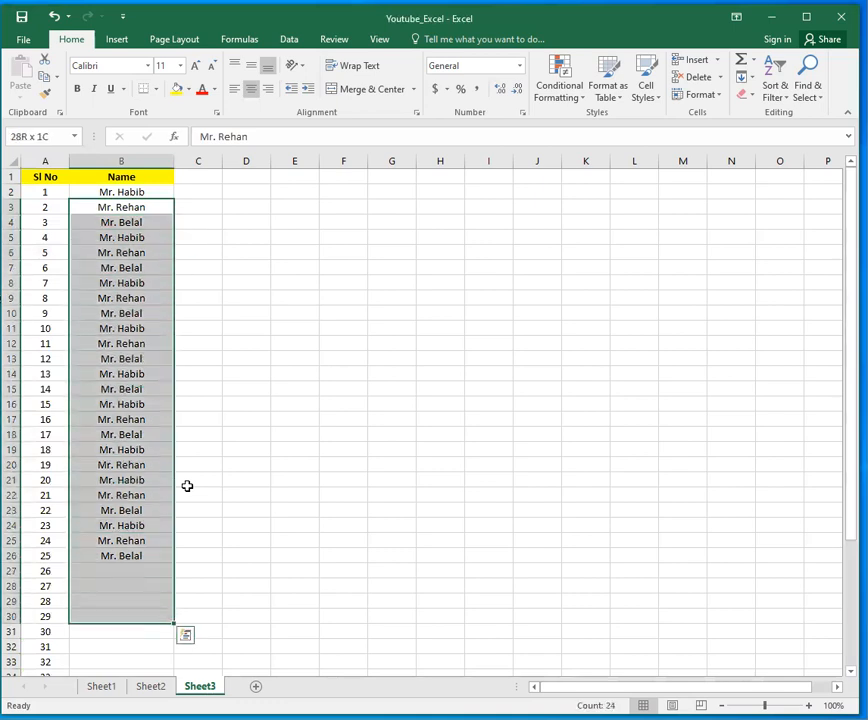
pyautogui.hotkey('shift', 'Up')
pyautogui.hotkey('shift', 'Up')
pyautogui.hotkey('shift', 'Up')
pyautogui.hotkey('shift', 'Up')
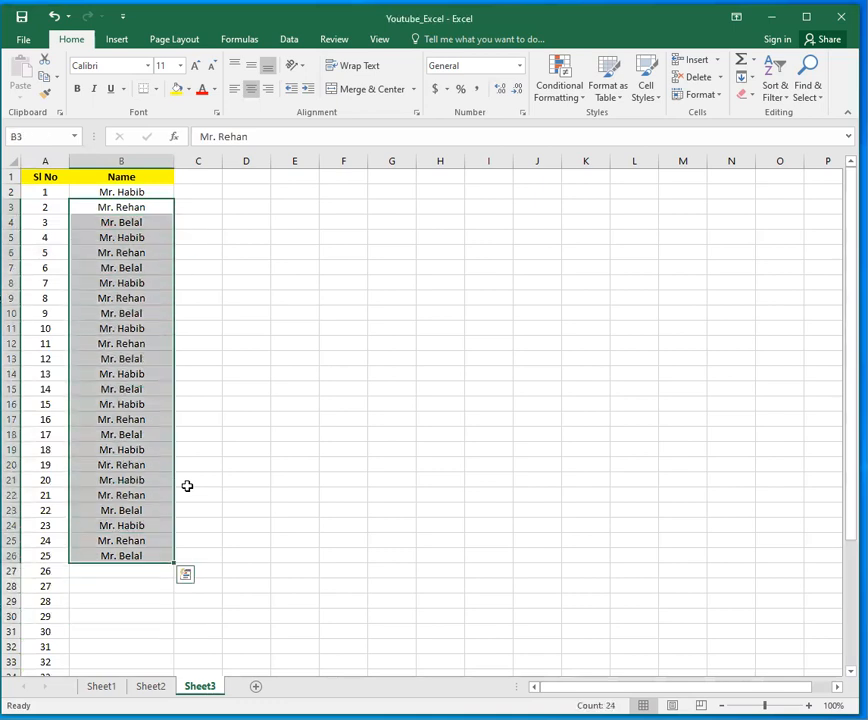
pyautogui.hotkey('shift', 'Up')
pyautogui.hotkey('shift', 'Up')
pyautogui.hotkey('shift', 'Up')
pyautogui.hotkey('shift', 'Up')
pyautogui.hotkey('shift', 'Up')
pyautogui.hotkey('shift', 'Up')
pyautogui.hotkey('shift', 'Up')
pyautogui.hotkey('shift', 'Up')
pyautogui.hotkey('shift', 'Up')
pyautogui.hotkey('shift', 'Up')
pyautogui.hotkey('shift', 'Up')
pyautogui.hotkey('shift', 'Up')
pyautogui.hotkey('shift', 'Up')
pyautogui.hotkey('shift', 'Up')
pyautogui.hotkey('shift', 'Up')
pyautogui.hotkey('shift', 'Up')
pyautogui.hotkey('shift', 'Up')
pyautogui.hotkey('shift', 'Up')
pyautogui.hotkey('shift', 'Up')
pyautogui.hotkey('shift', 'Up')
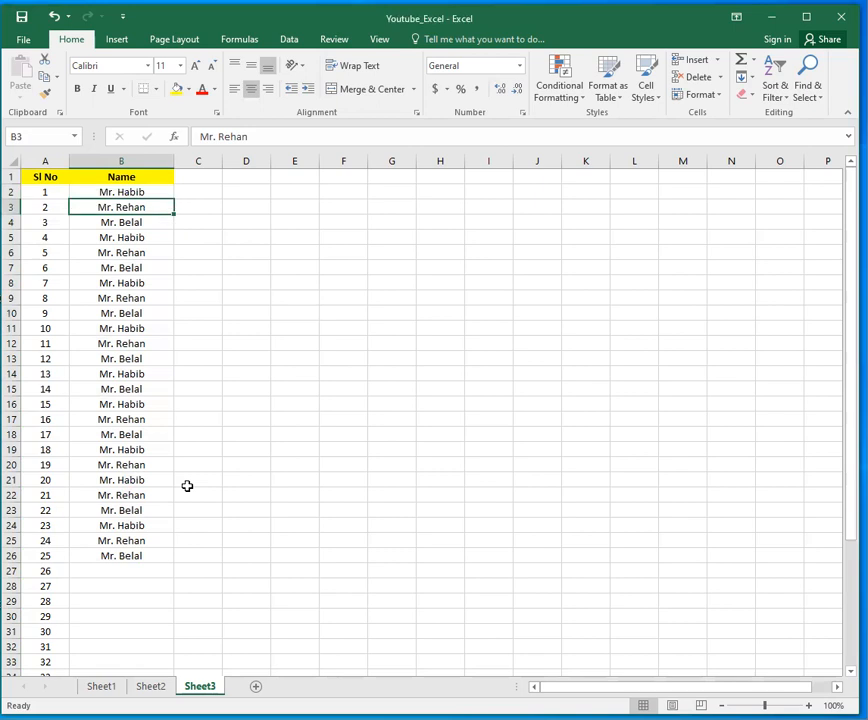
# Step: Copy the name in B3 over the range B3:B26 and undo the paste, leaving only B3 selected
pyautogui.hotkey('ctrl', 'c')
pyautogui.hotkey('ctrl', 'shift', 'Down')
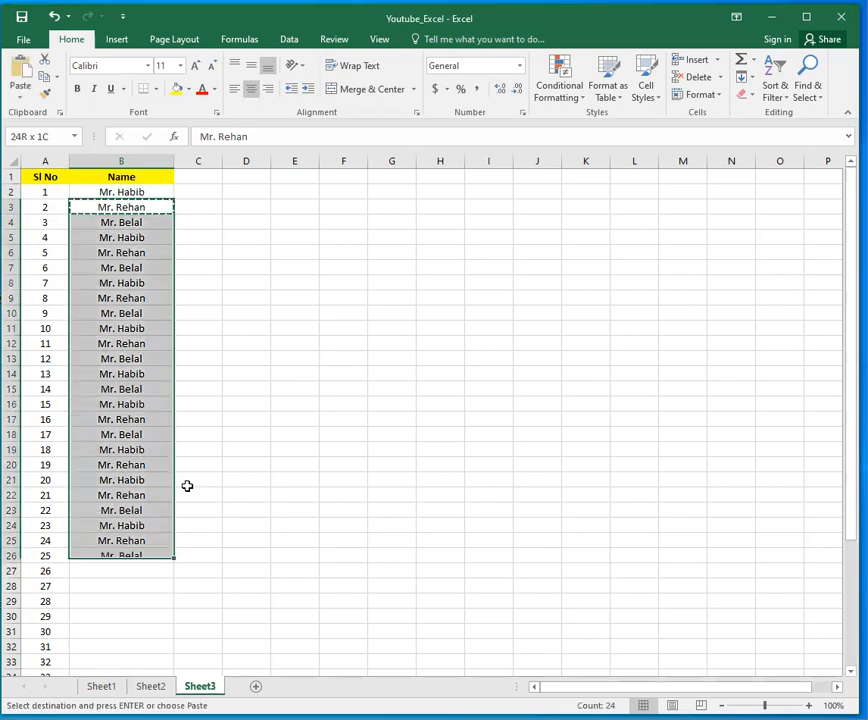
pyautogui.hotkey('ctrl', 'v')
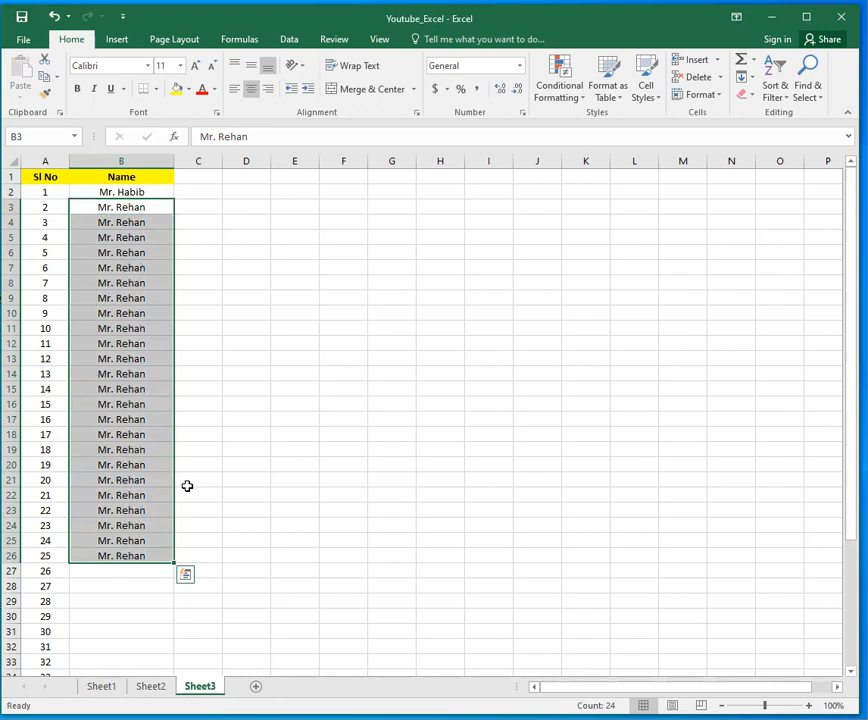
pyautogui.hotkey('ctrl', 'z')
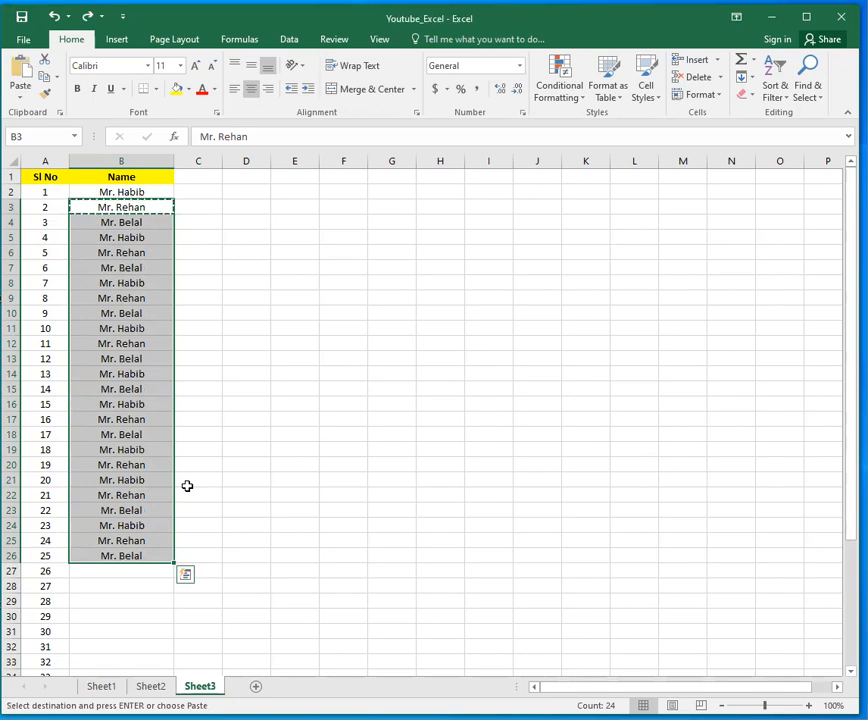
pyautogui.press('Escape')
pyautogui.hotkey('shift', 'BackSpace')
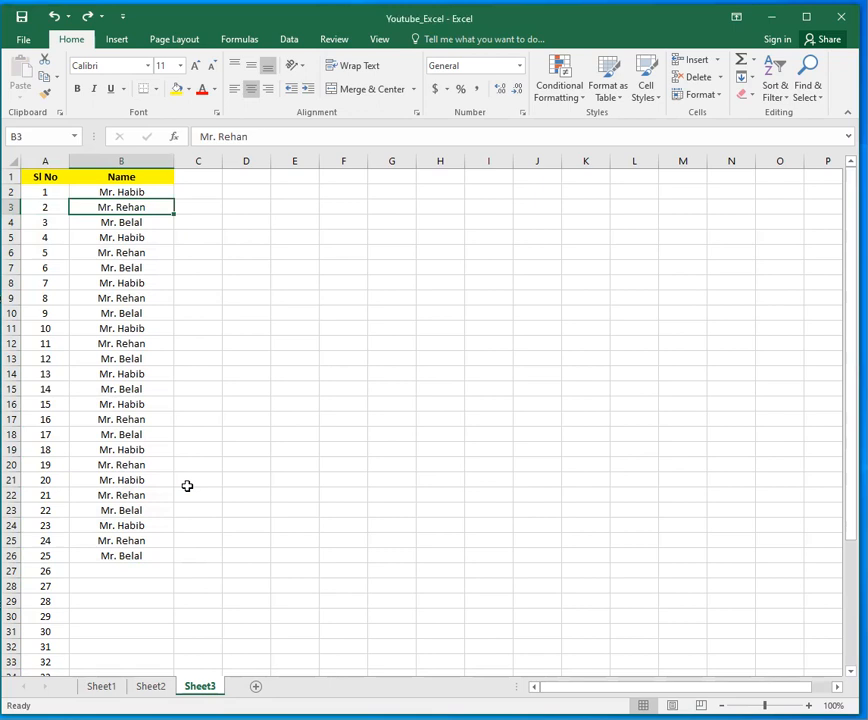
# Step: Try filling the name in B3 down through B26 with the Fill Down command
pyautogui.hotkey('ctrl', 'shift', 'Down')
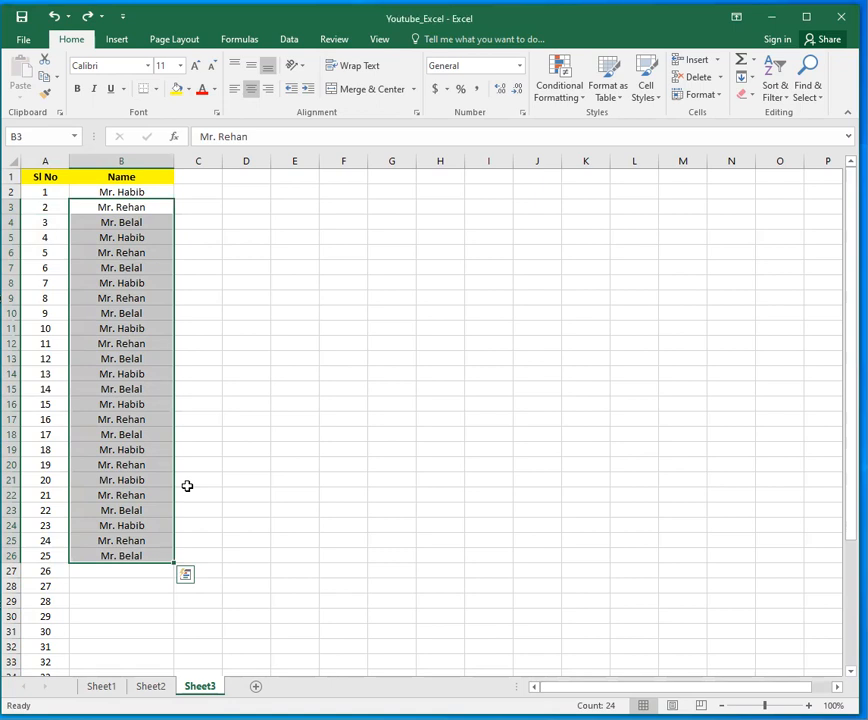
pyautogui.hotkey('ctrl', 'd')
pyautogui.click(226, 347)
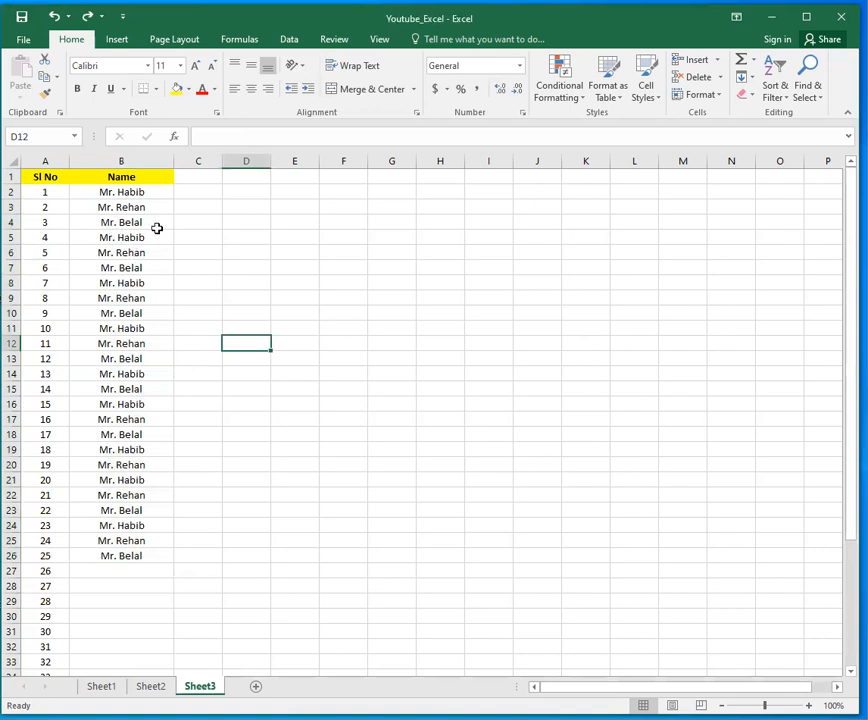
# Step: Give the empty cell E7 a yellow fill, red bold italic underlined font and thick outside borders
pyautogui.click(296, 268)
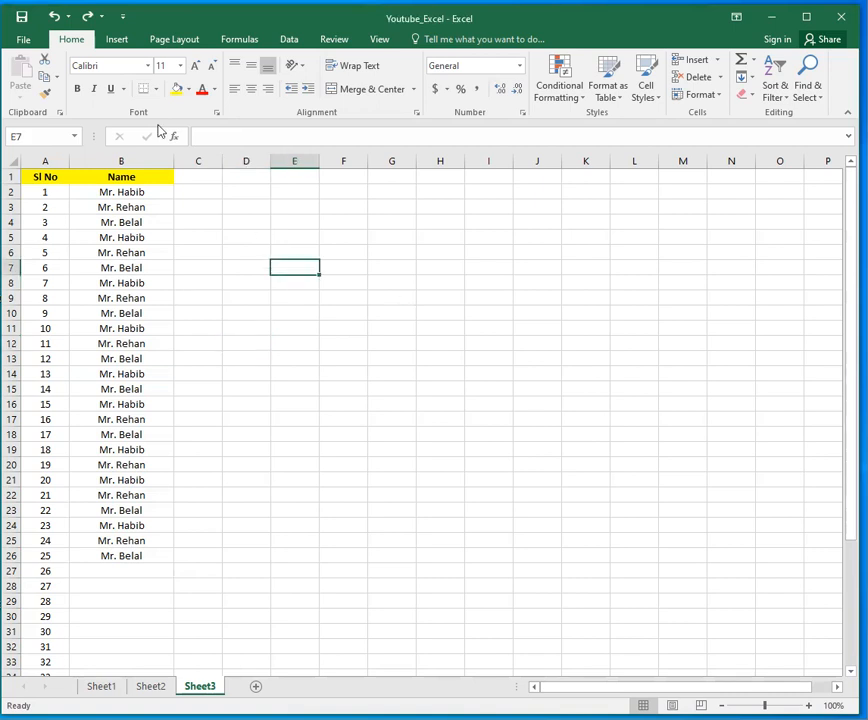
pyautogui.click(176, 88)
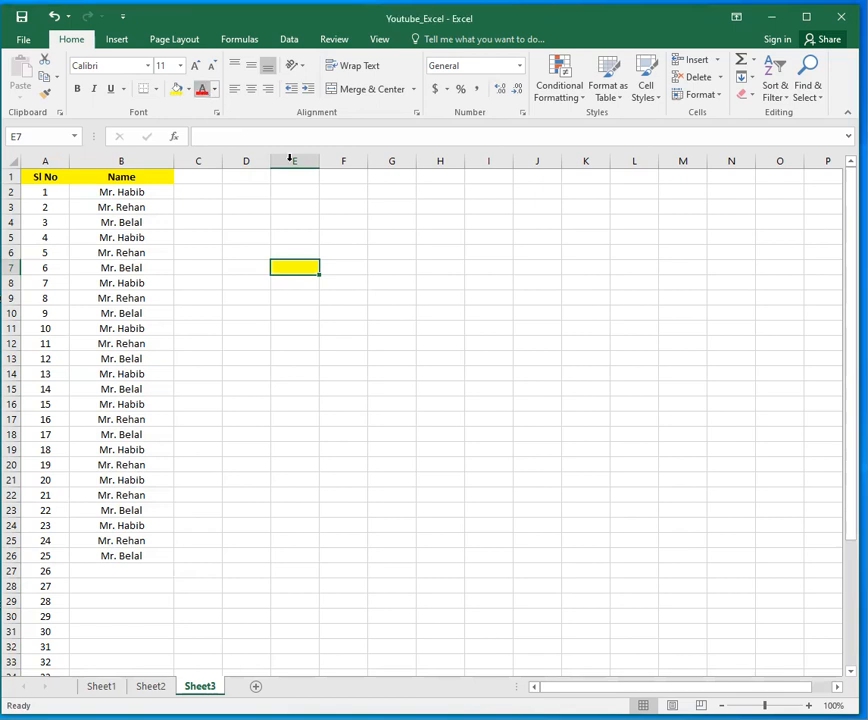
pyautogui.click(160, 89)
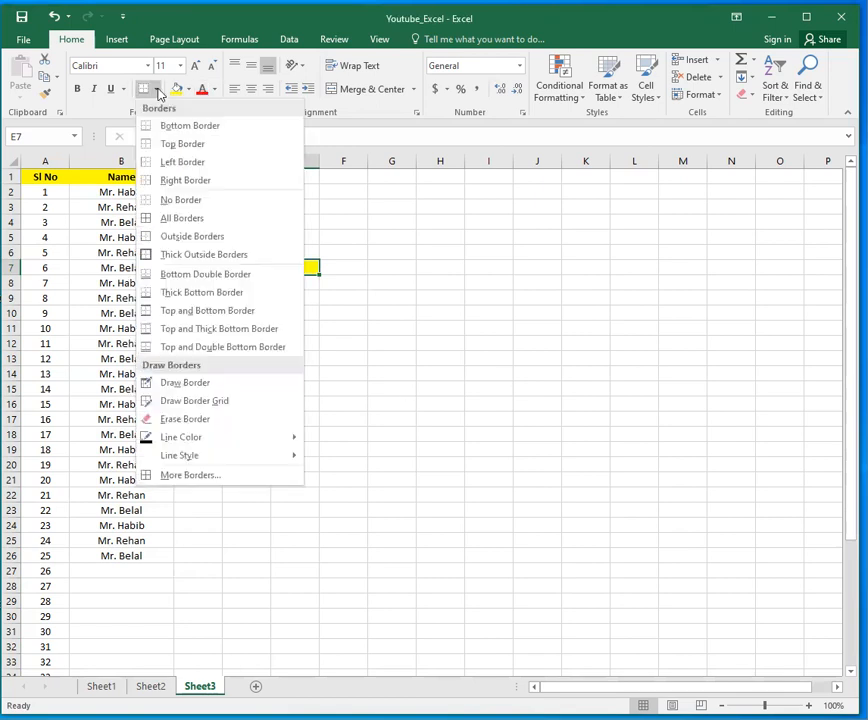
pyautogui.click(150, 254)
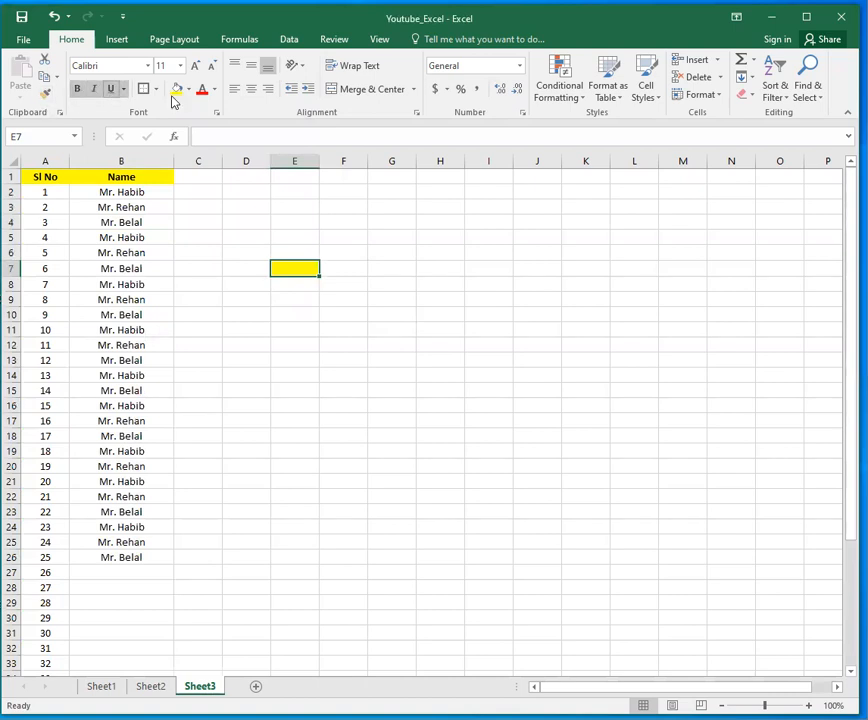
# Step: Apply the Accounting number format and font size 20 to cell E7
pyautogui.click(435, 91)
pyautogui.click(181, 66)
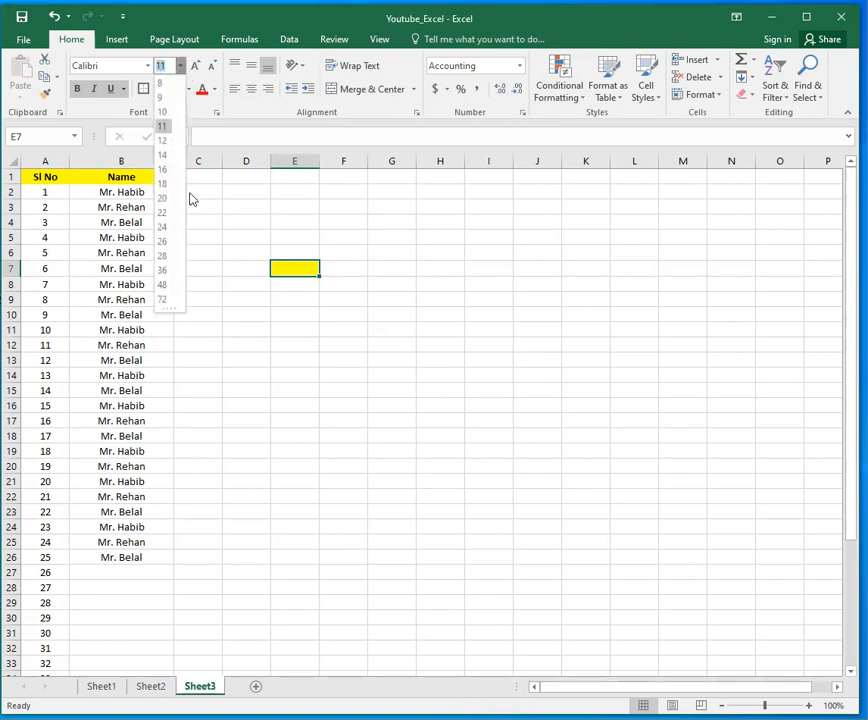
pyautogui.click(166, 204)
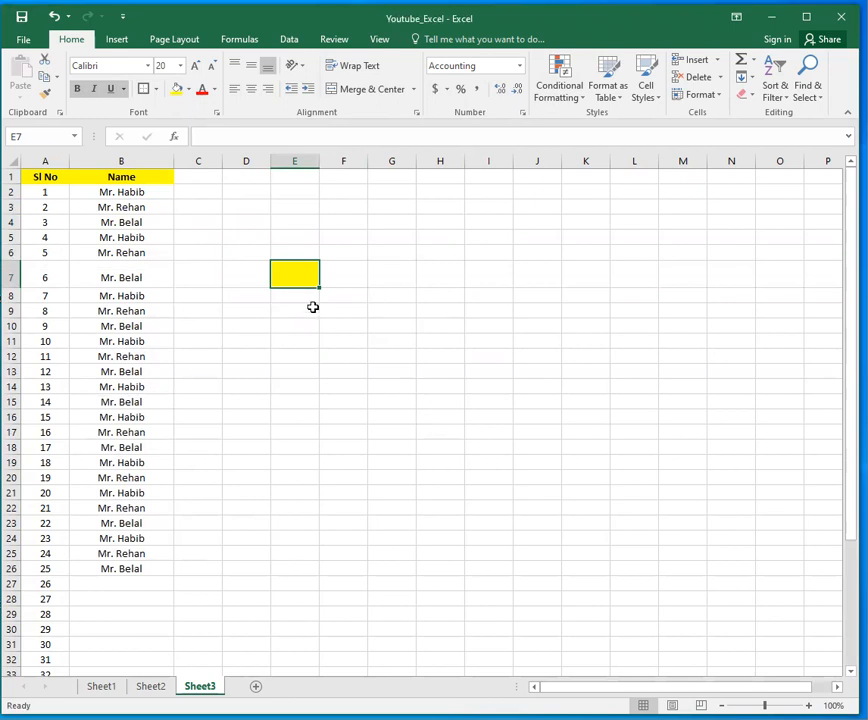
pyautogui.click(280, 309)
pyautogui.click(298, 280)
# Step: Enter the formula =RANDBETWEEN(2000,10000) in cell J3
pyautogui.click(516, 209)
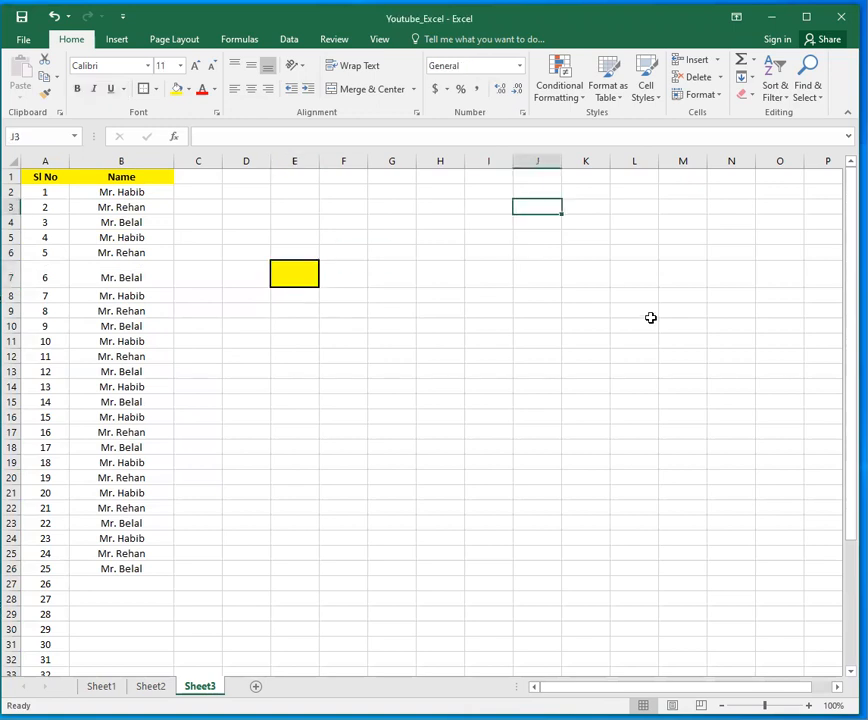
pyautogui.write('=rand')
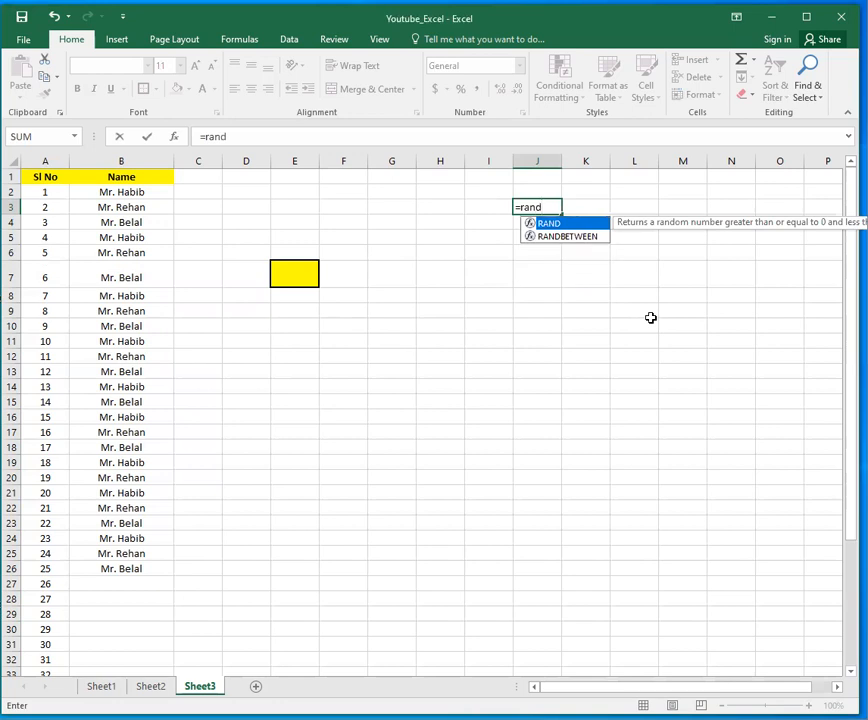
pyautogui.press('Down')
pyautogui.press('Tab')
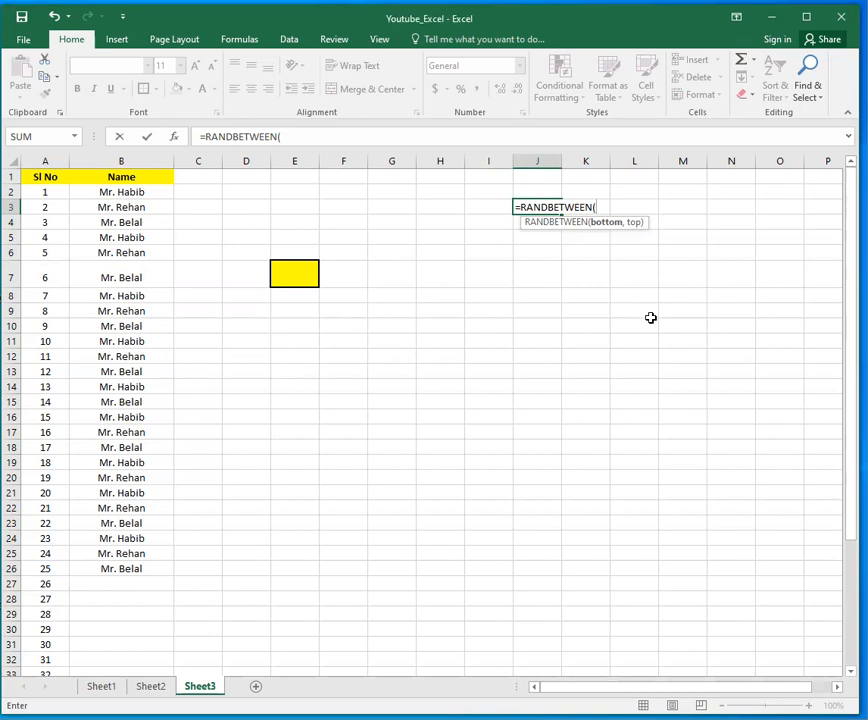
pyautogui.write('2000,10')
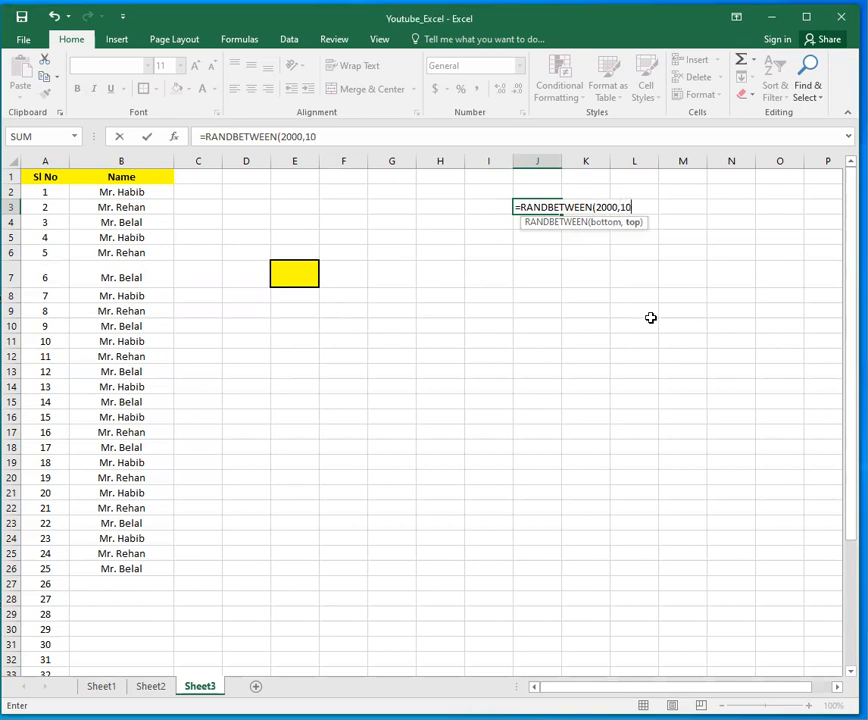
pyautogui.write('000)')
pyautogui.press('Return')
# Step: Fill the RANDBETWEEN formula from J3 down to J24
pyautogui.press('Up')
pyautogui.hotkey('shift', 'Down')
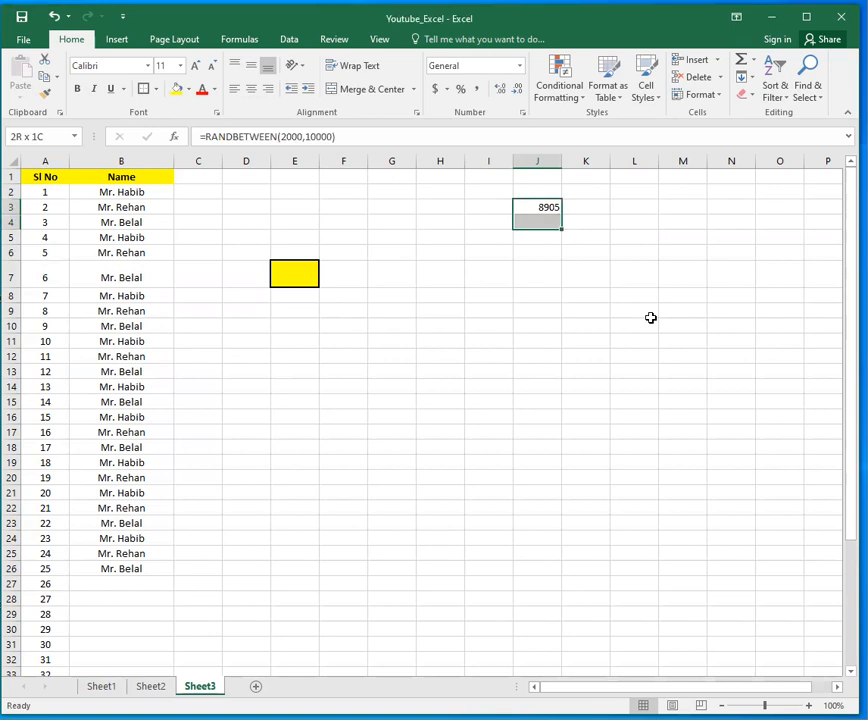
pyautogui.hotkey('shift', 'Down')
pyautogui.hotkey('shift', 'Down')
pyautogui.hotkey('shift', 'Down')
pyautogui.hotkey('shift', 'Down')
pyautogui.hotkey('shift', 'Down')
pyautogui.hotkey('shift', 'Down')
pyautogui.hotkey('shift', 'Down')
pyautogui.hotkey('shift', 'Down')
pyautogui.hotkey('shift', 'Down')
pyautogui.hotkey('shift', 'Down')
pyautogui.hotkey('shift', 'Down')
pyautogui.hotkey('shift', 'Down')
pyautogui.hotkey('shift', 'Down')
pyautogui.hotkey('shift', 'Down')
pyautogui.hotkey('shift', 'Down')
pyautogui.hotkey('shift', 'Down')
pyautogui.hotkey('shift', 'Down')
pyautogui.hotkey('shift', 'Down')
pyautogui.hotkey('shift', 'Down')
pyautogui.hotkey('shift', 'Down')
pyautogui.hotkey('ctrl', 'd')
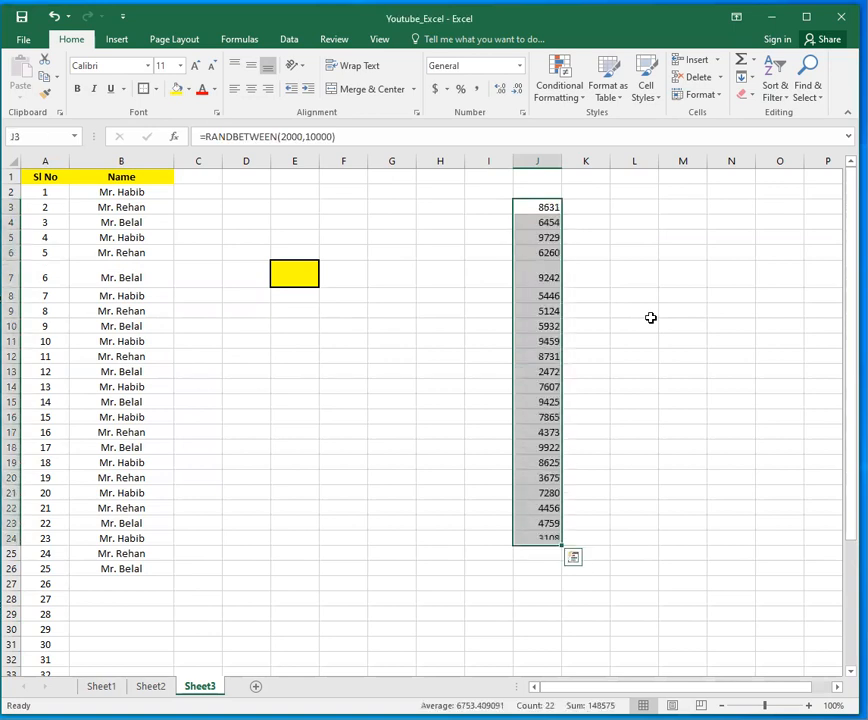
pyautogui.press('Left')
pyautogui.press('Right')
pyautogui.press('Down')
pyautogui.press('Down')
pyautogui.press('Down')
# Step: Copy the formatting of E7 to J3 with Format Painter and widen column J to fit the number
pyautogui.click(303, 278)
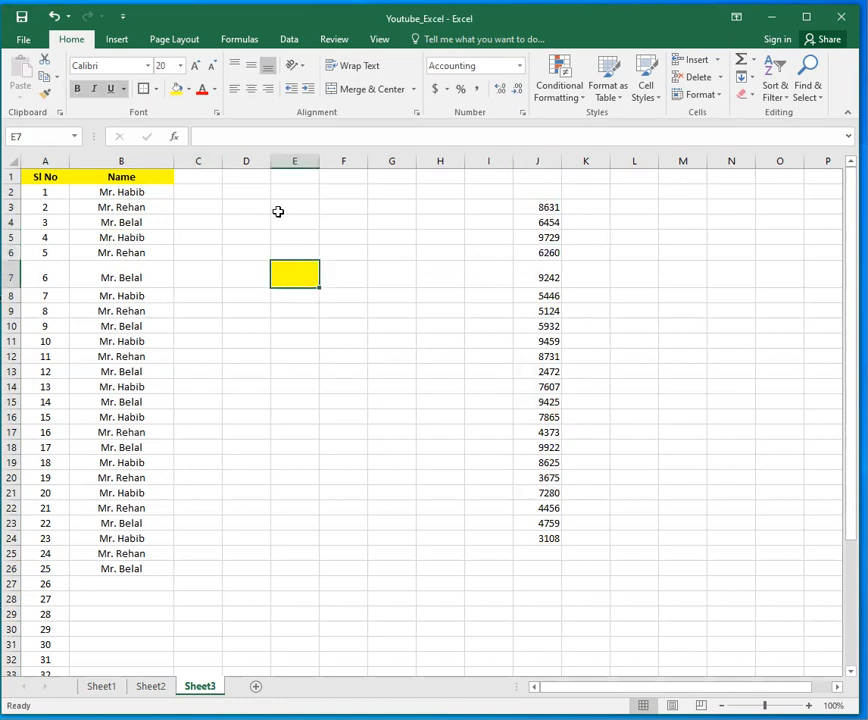
pyautogui.click(44, 92)
pyautogui.click(45, 95)
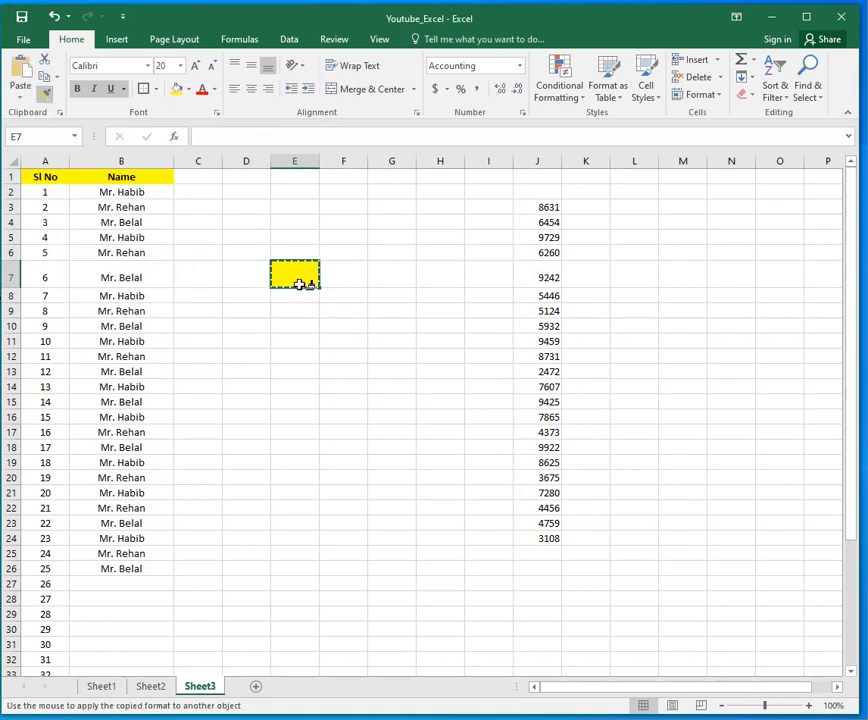
pyautogui.click(551, 207)
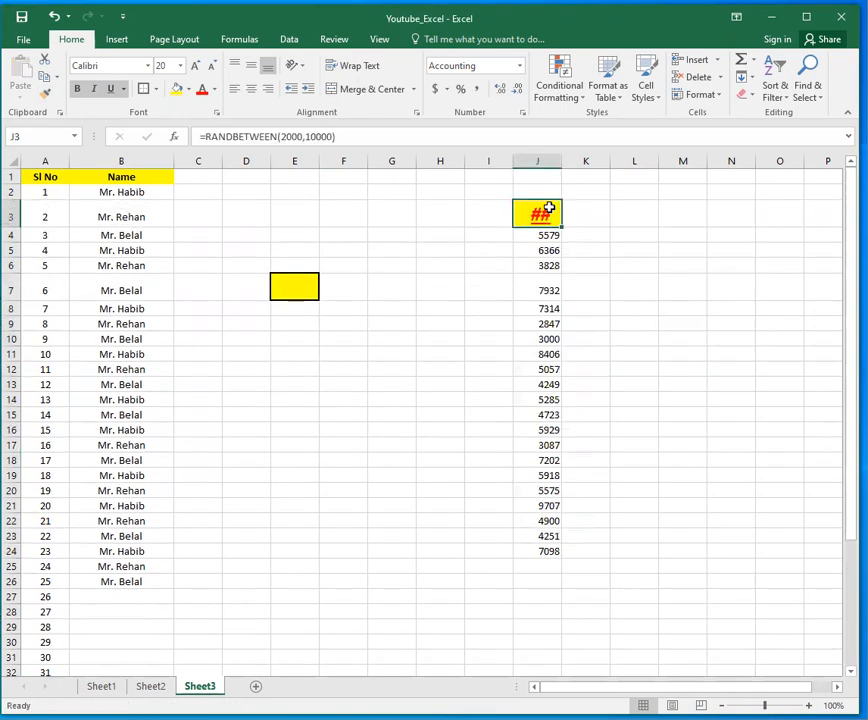
pyautogui.doubleClick(563, 159)
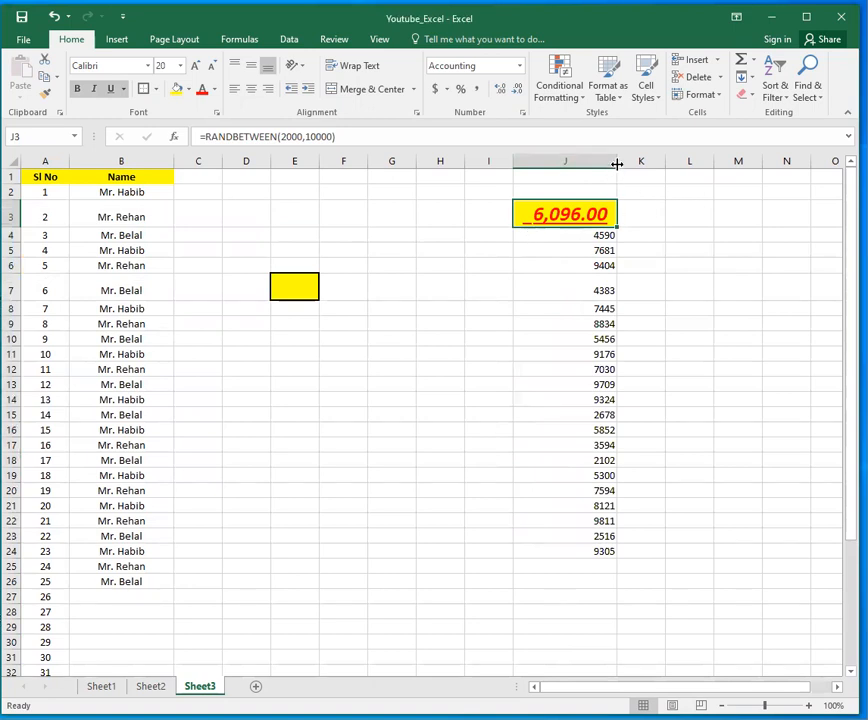
pyautogui.moveTo(617, 164); pyautogui.dragTo(631, 164)
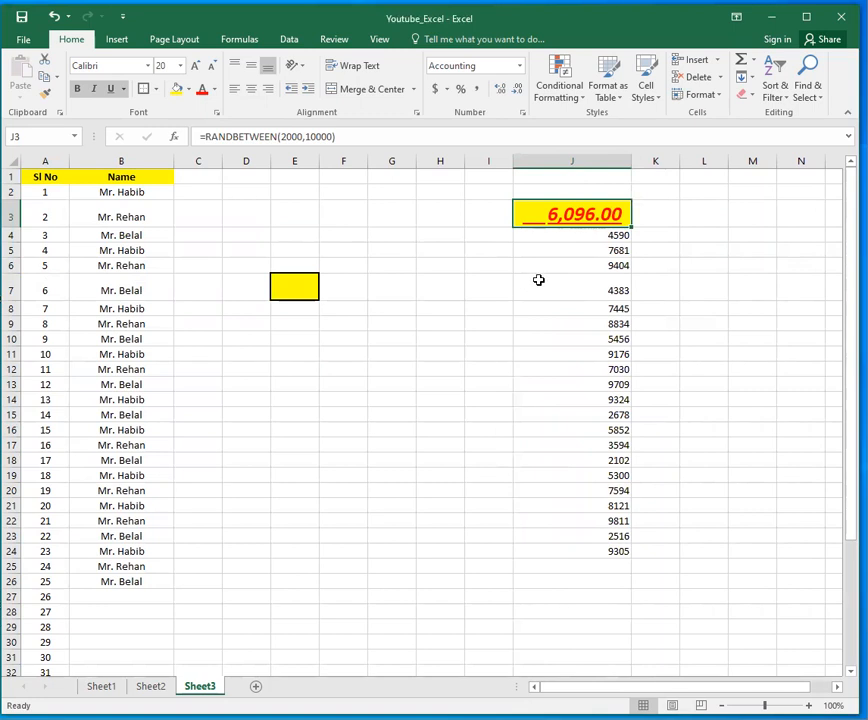
# Step: Copy the yellow cell formatting to J7 and J16 with Format Painter, one cell at a time
pyautogui.click(290, 297)
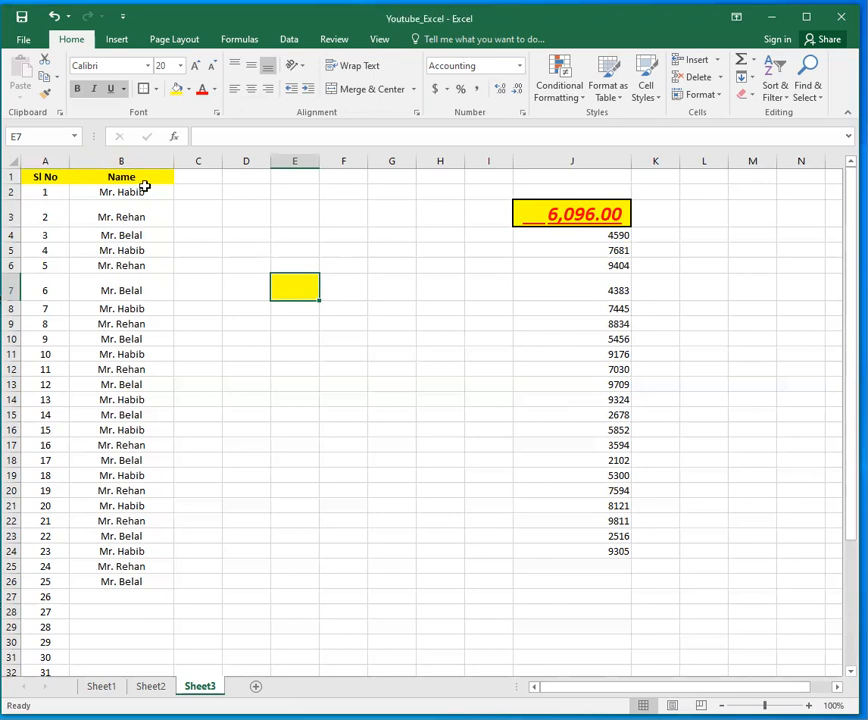
pyautogui.click(44, 92)
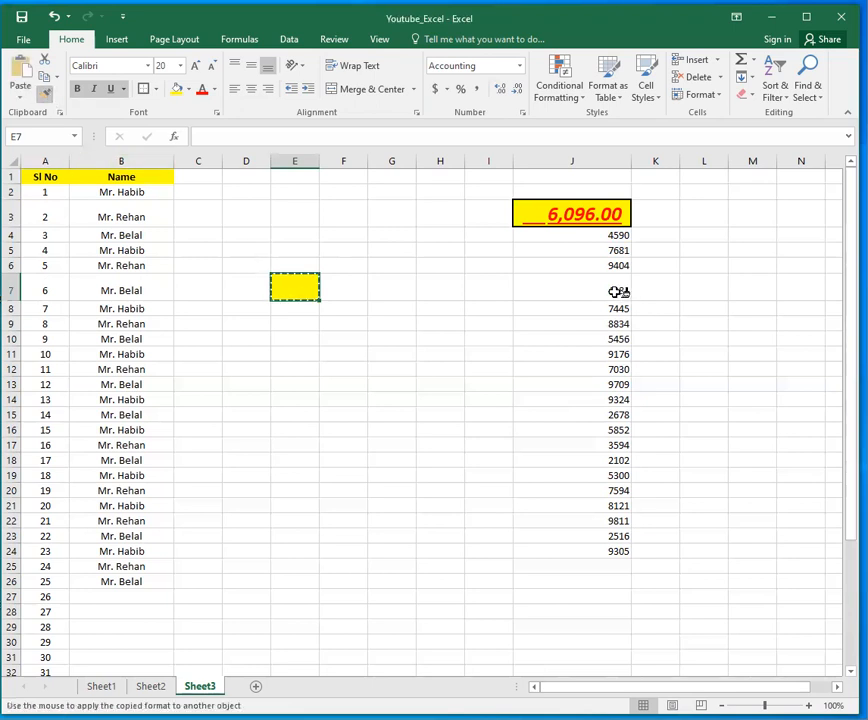
pyautogui.click(614, 291)
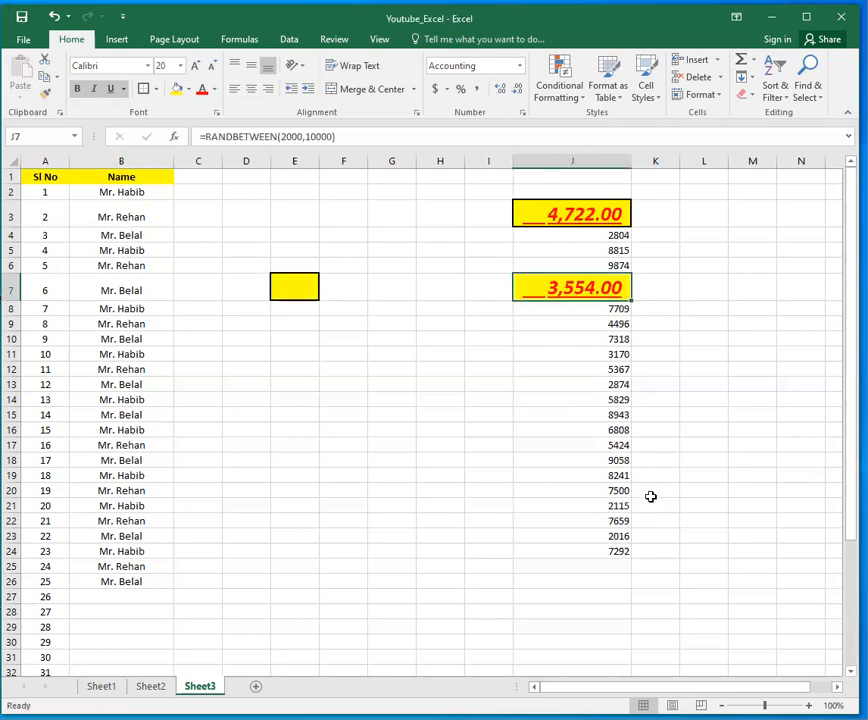
pyautogui.click(44, 92)
pyautogui.click(561, 447)
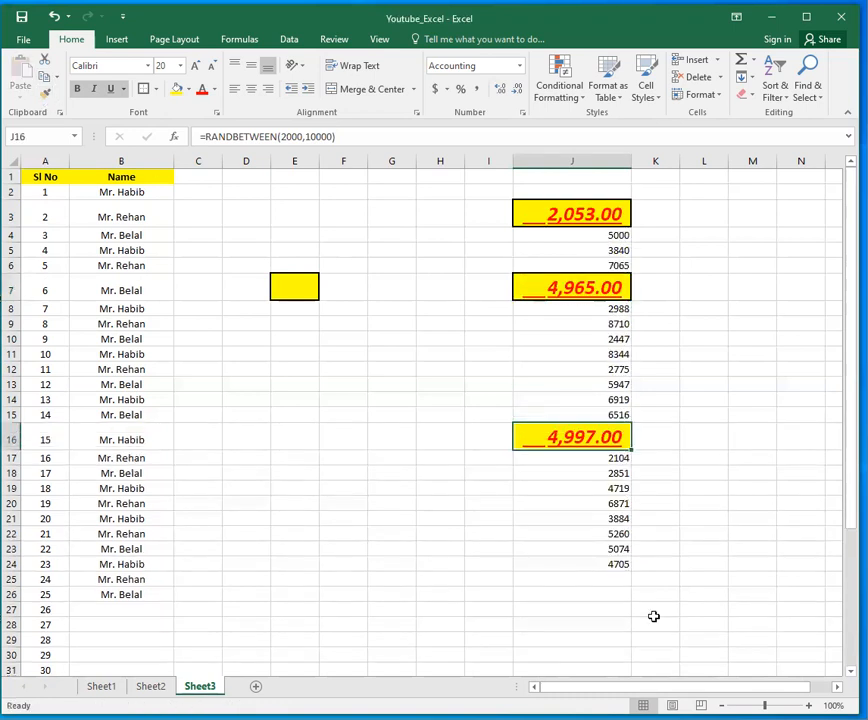
# Step: Copy E7's formatting with Format Painter locked on to cells B11, B18, B24, J13, J11, B6, B4 and B3
pyautogui.click(308, 289)
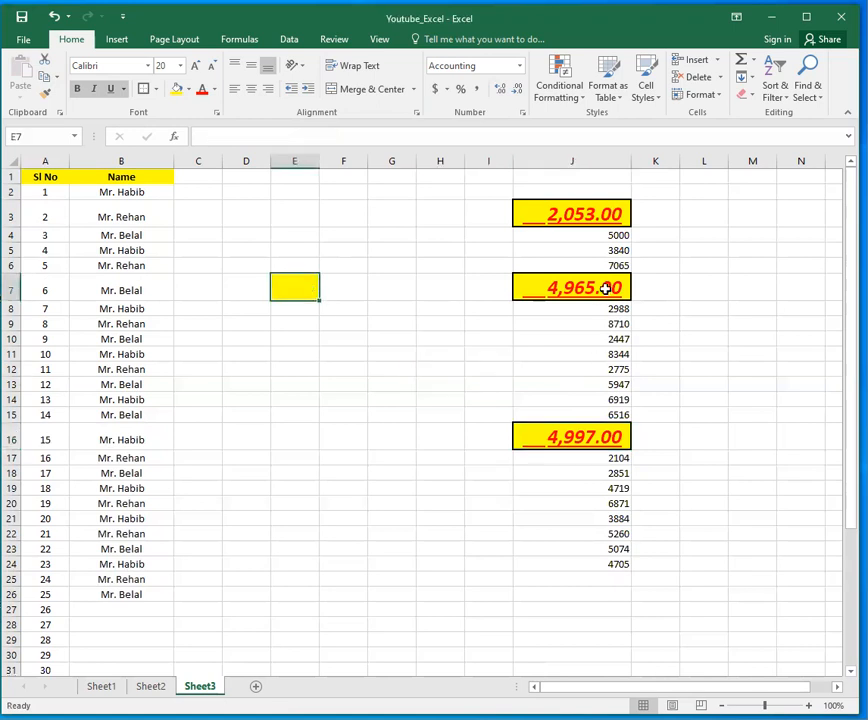
pyautogui.click(46, 96)
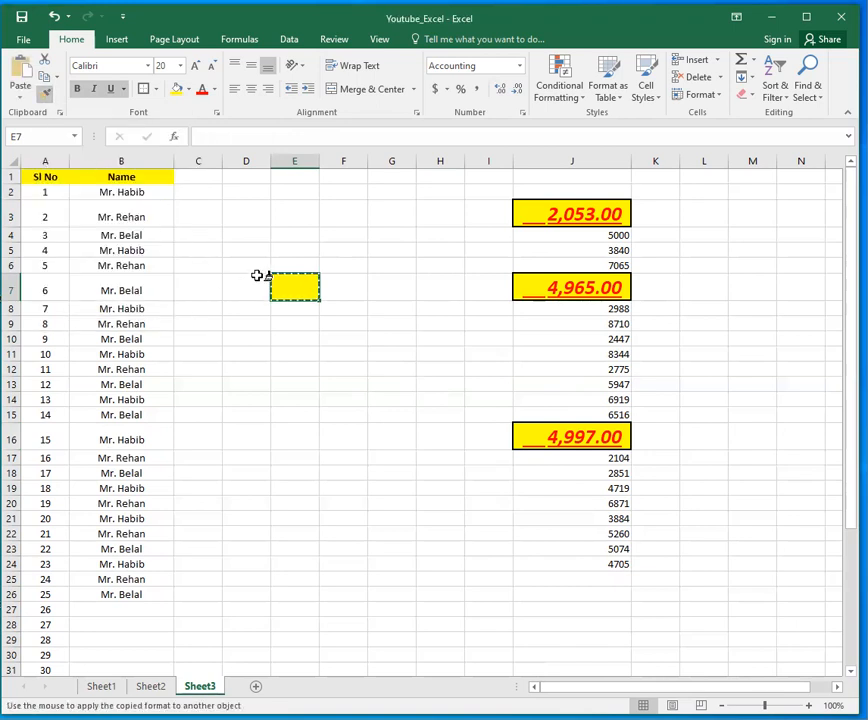
pyautogui.click(121, 354)
pyautogui.click(101, 486)
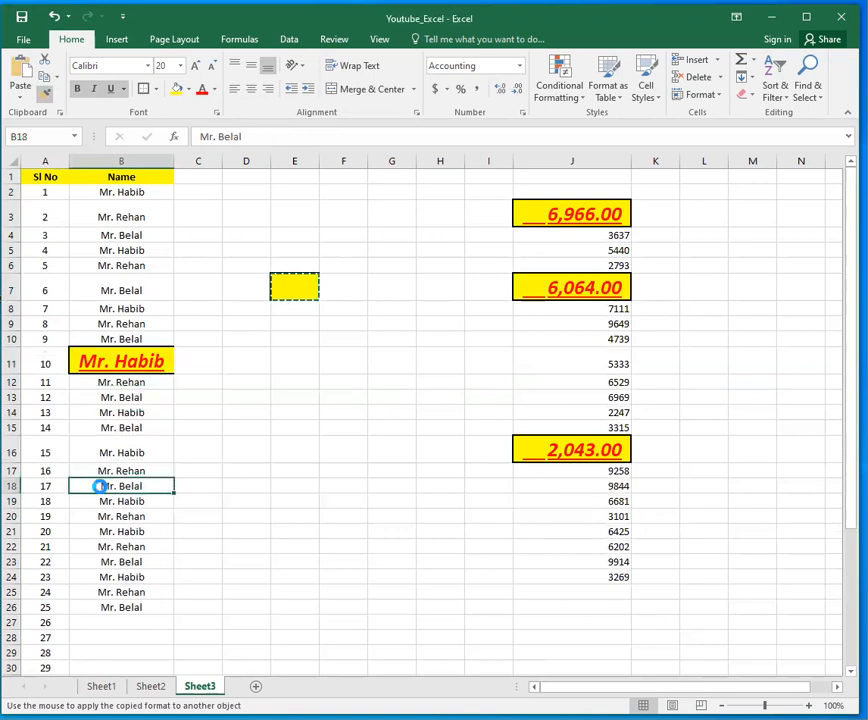
pyautogui.click(130, 596)
pyautogui.click(575, 396)
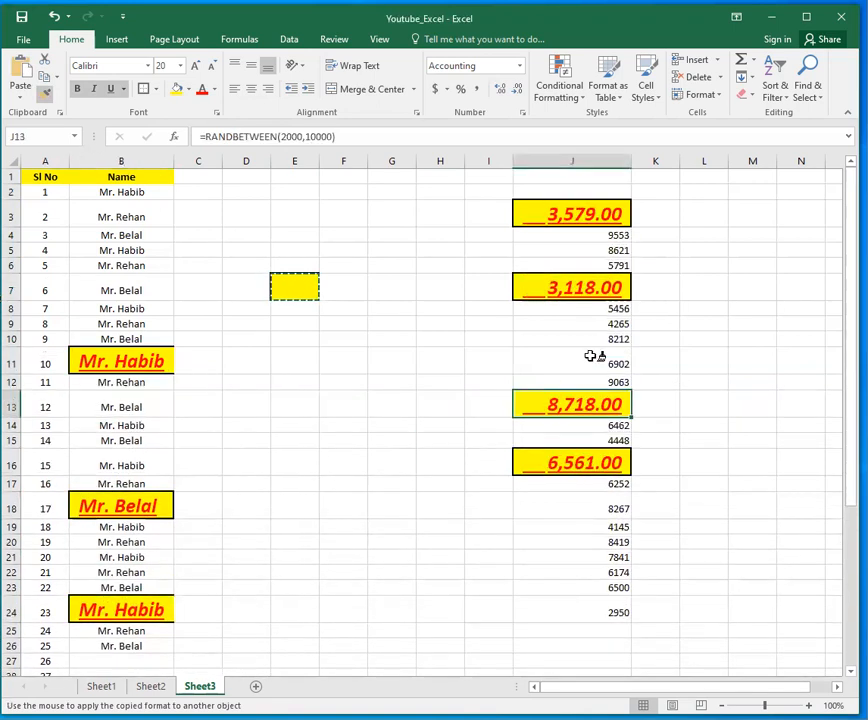
pyautogui.click(591, 359)
pyautogui.click(121, 266)
pyautogui.click(122, 236)
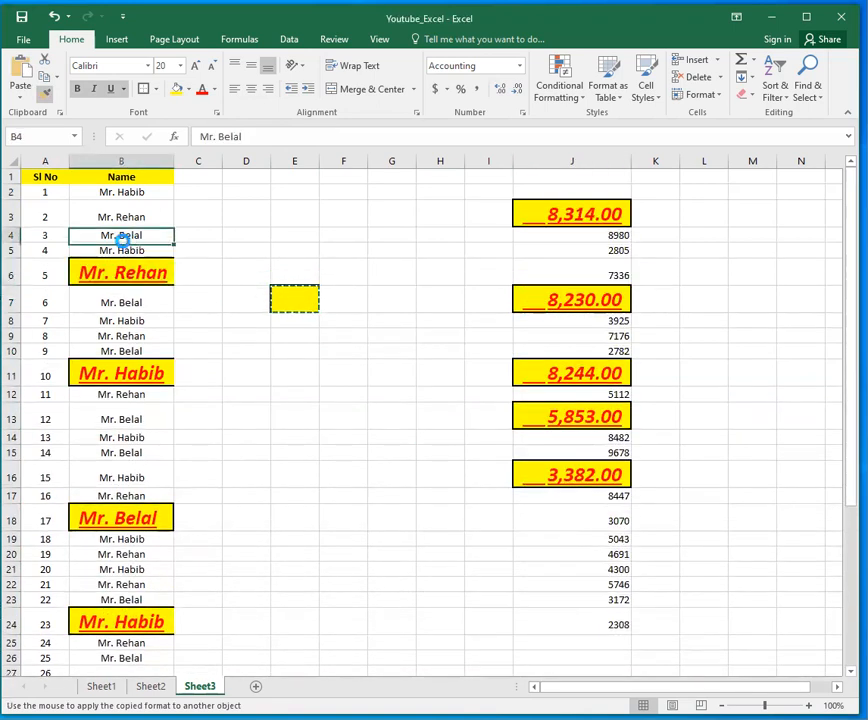
pyautogui.click(127, 215)
# Step: Apply the same E7 formatting to cell F19 and to the empty ranges E12:H18 and F2:H7
pyautogui.click(337, 553)
pyautogui.moveTo(294, 406)
pyautogui.mouseDown()
pyautogui.moveTo(413, 484)
pyautogui.moveTo(440, 532)
pyautogui.mouseUp()
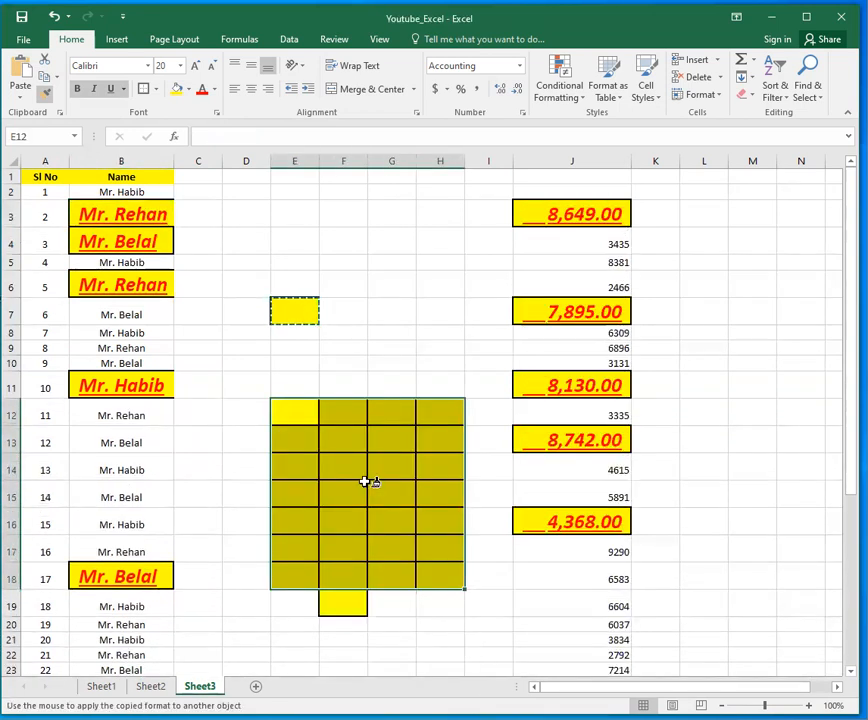
pyautogui.moveTo(360, 194); pyautogui.dragTo(419, 305)
# Step: Enter 12, 12 and 45 in the formatted cells G4, G5 and G6
pyautogui.click(378, 261)
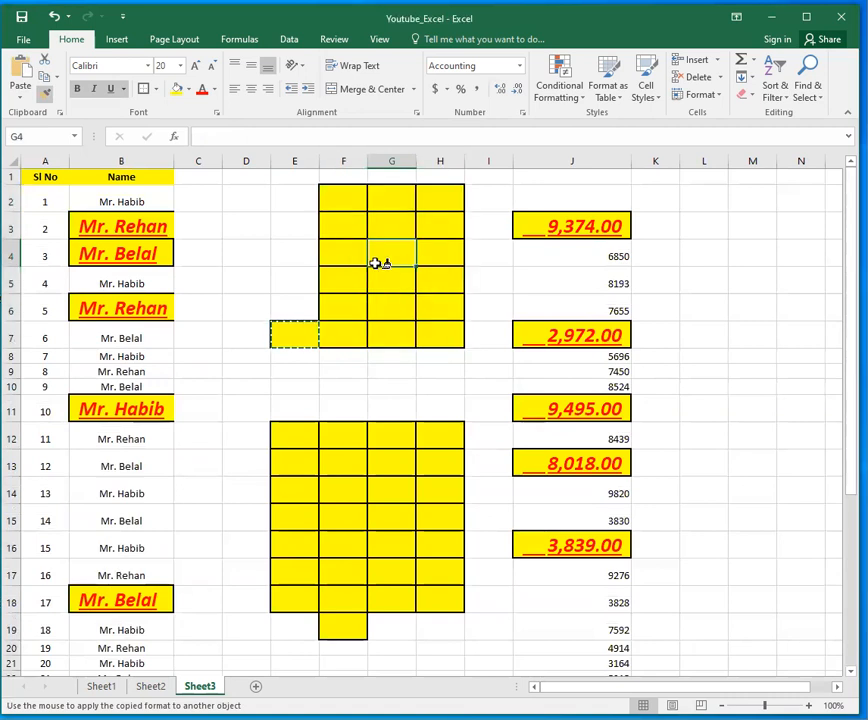
pyautogui.write('12')
pyautogui.press('Return')
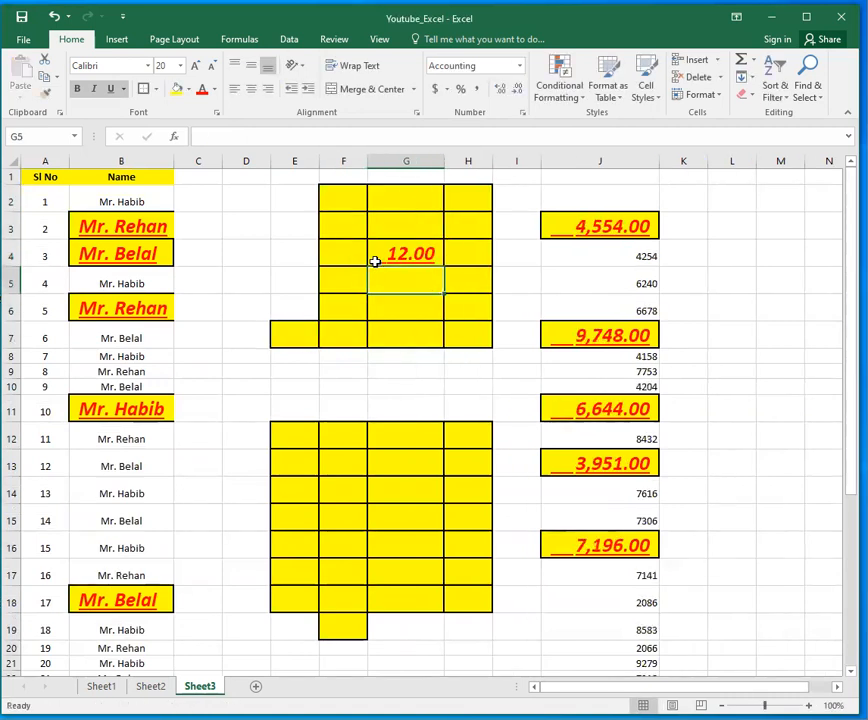
pyautogui.write('12')
pyautogui.press('Return')
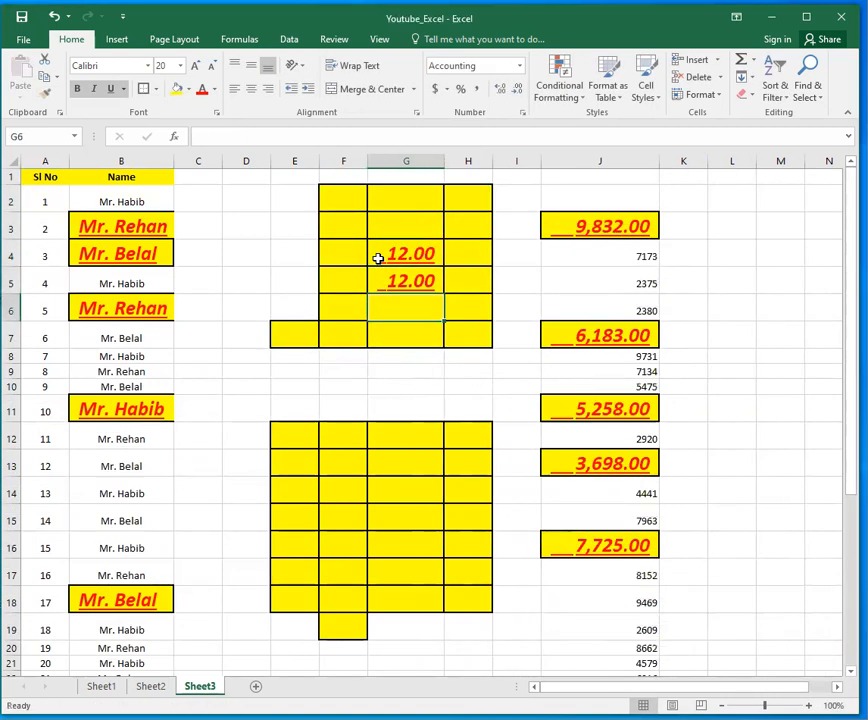
pyautogui.write('45')
pyautogui.press('Return')
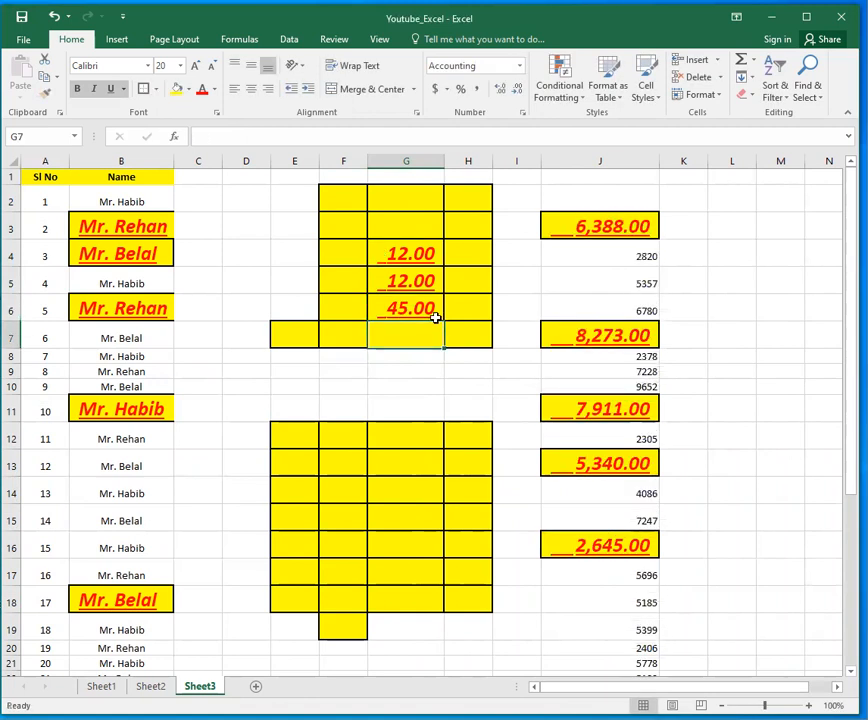
pyautogui.click(648, 285)
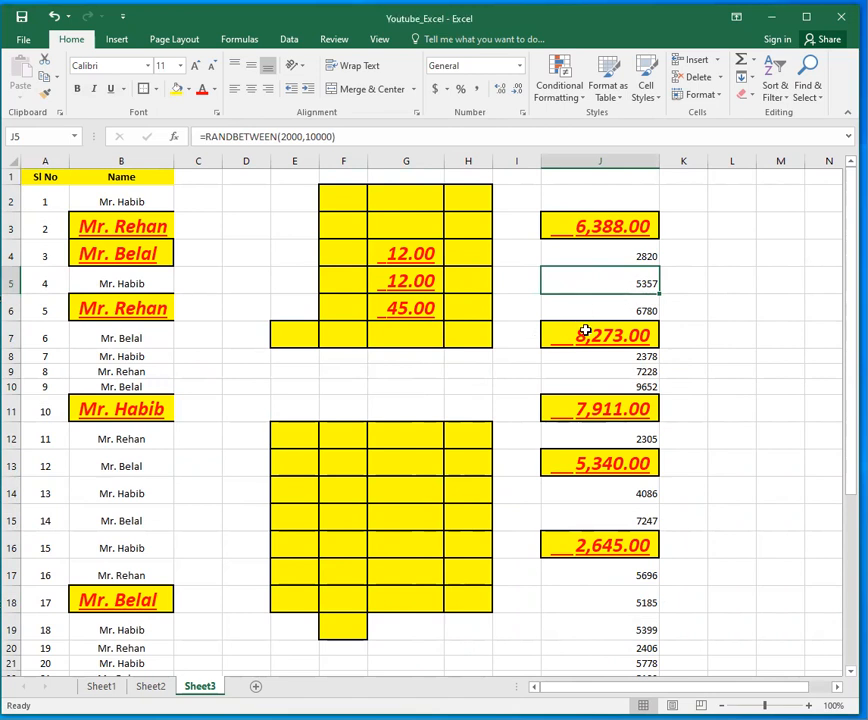
pyautogui.click(671, 276)
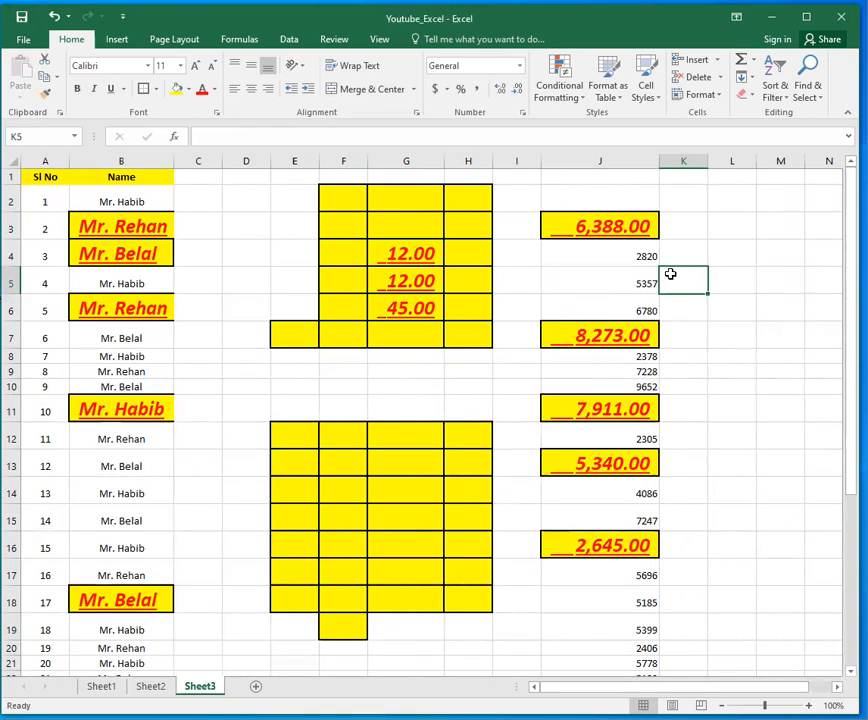
pyautogui.click(728, 283)
pyautogui.click(697, 254)
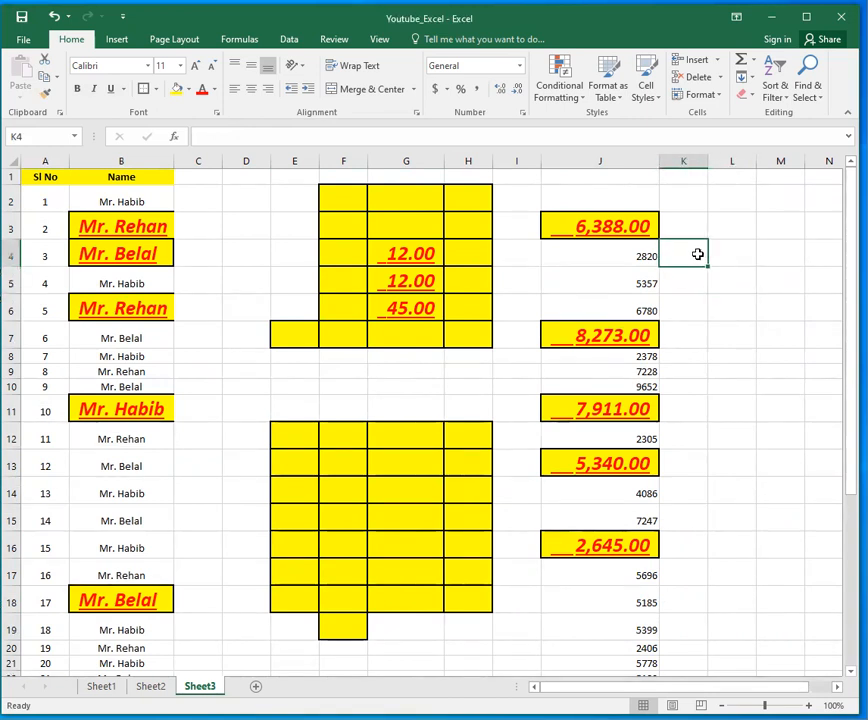
pyautogui.click(715, 283)
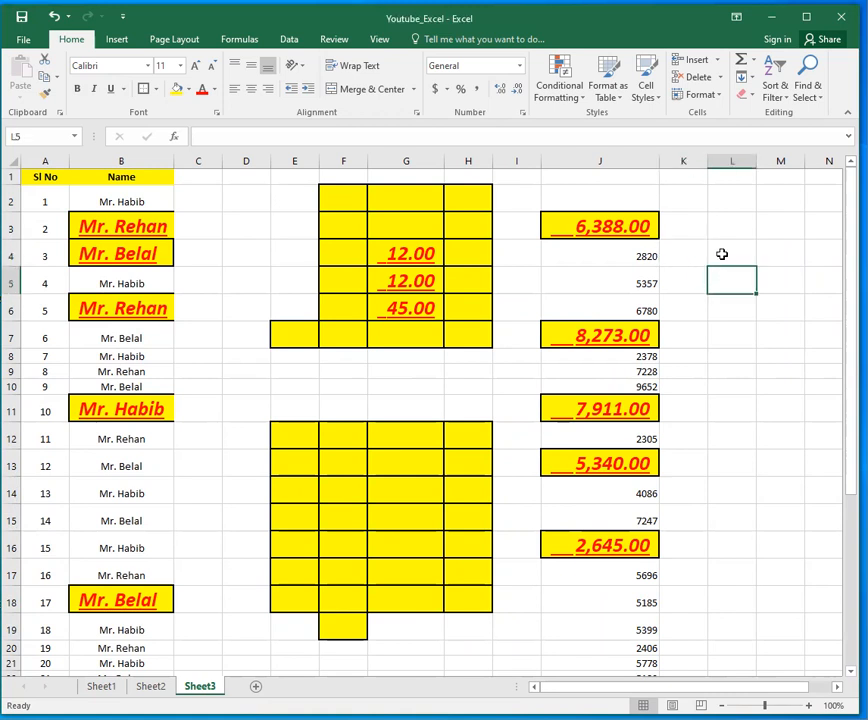
pyautogui.click(722, 254)
pyautogui.moveTo(692, 254); pyautogui.dragTo(719, 277)
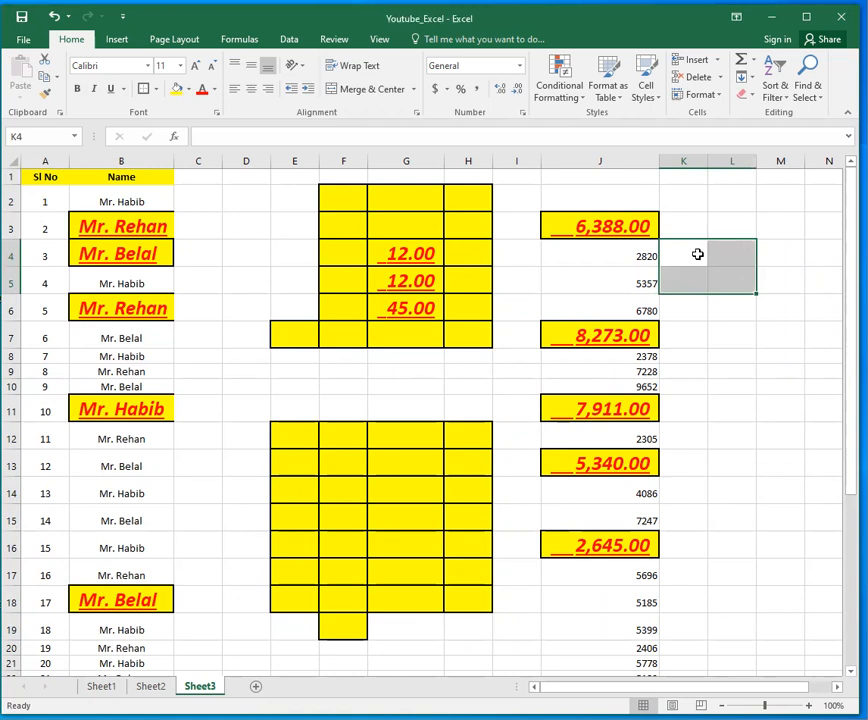
pyautogui.click(698, 255)
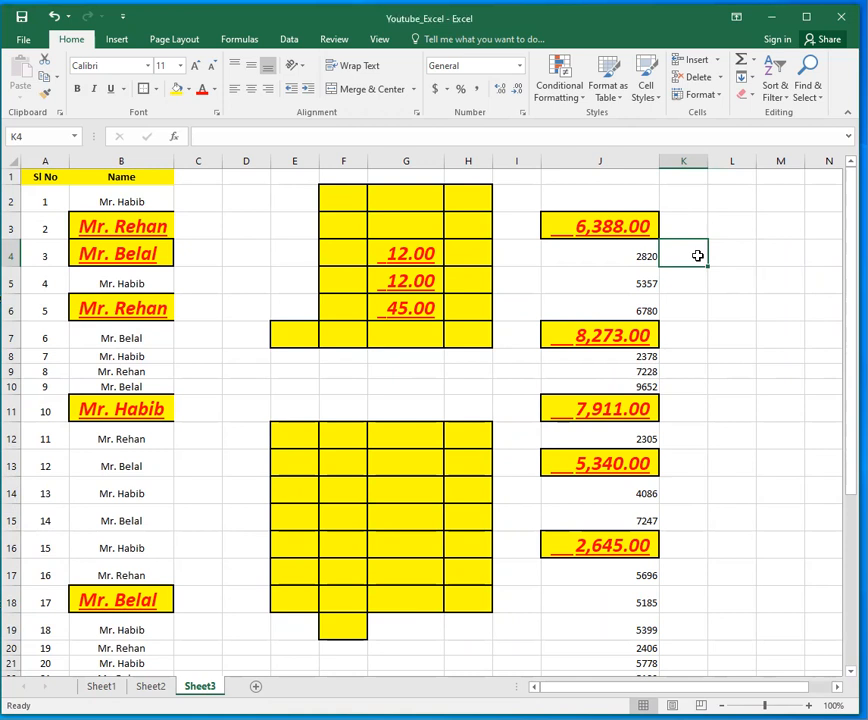
# Step: Enter x as a multiplication sign in cell L4 and centre it horizontally
pyautogui.click(720, 253)
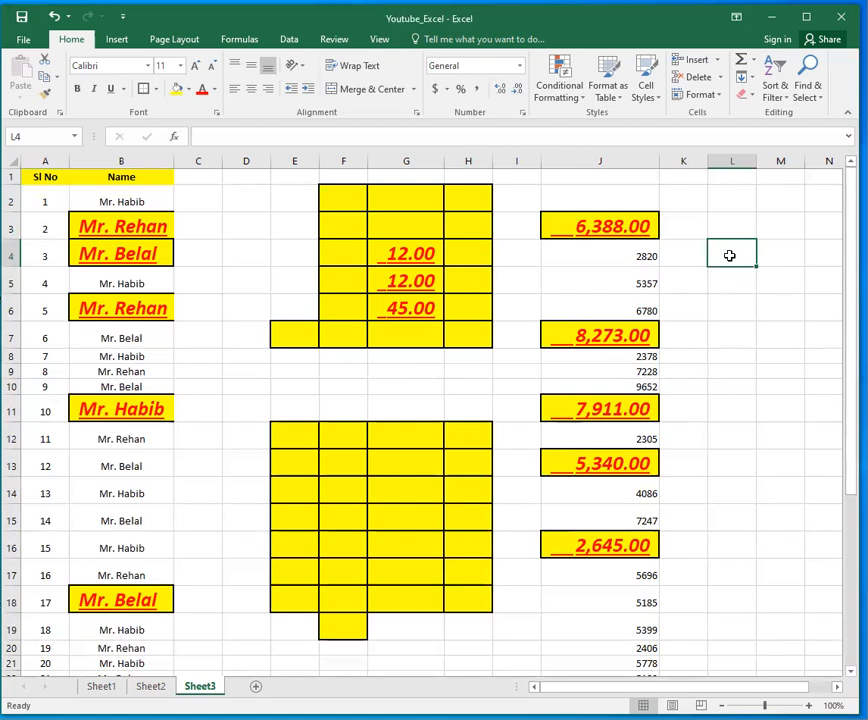
pyautogui.write('x')
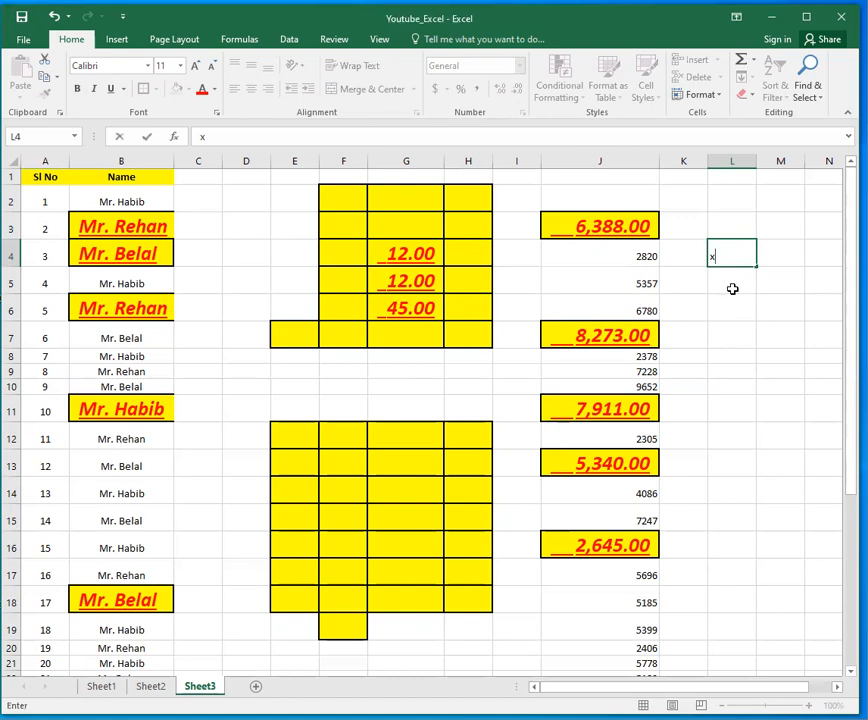
pyautogui.press('Return')
pyautogui.click(719, 256)
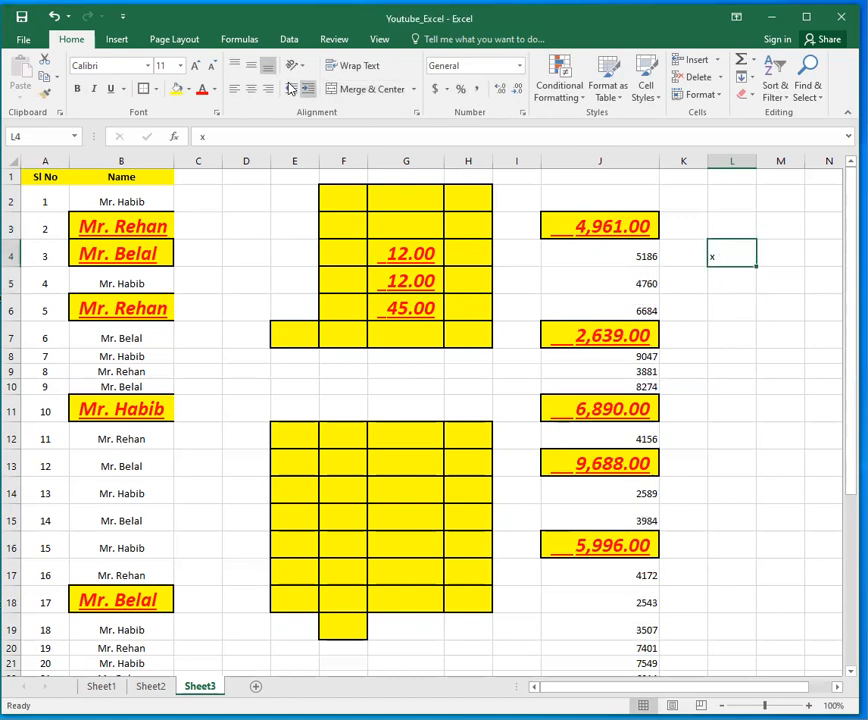
pyautogui.click(251, 88)
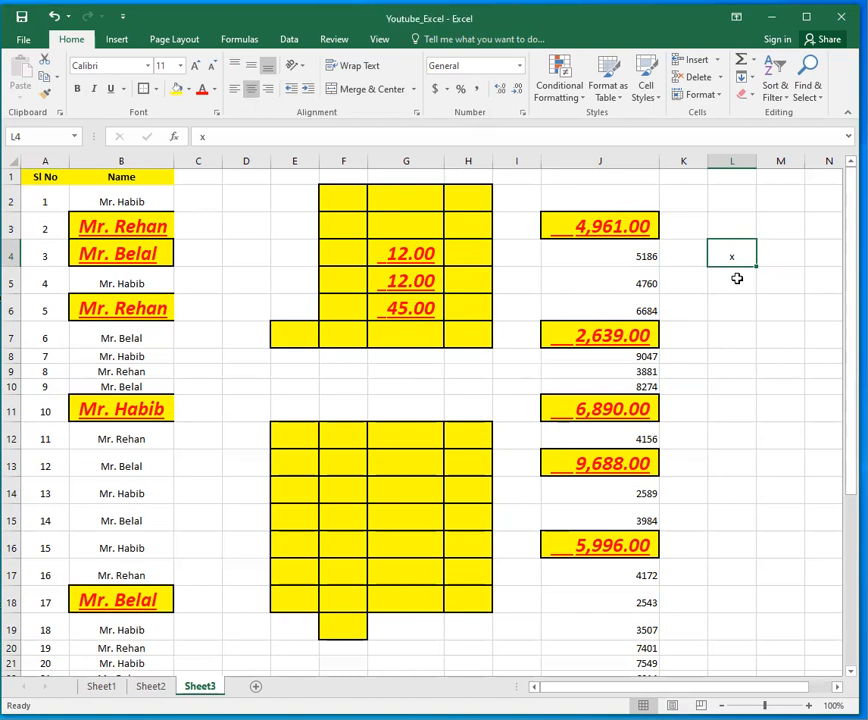
# Step: Insert the division sign symbol ÷ in cell L5
pyautogui.click(736, 278)
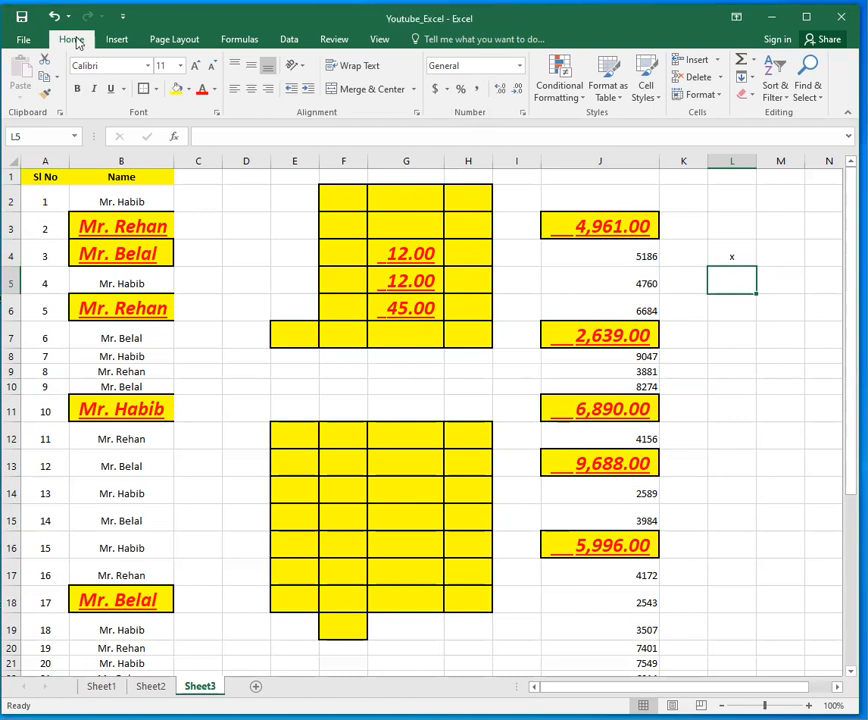
pyautogui.click(117, 40)
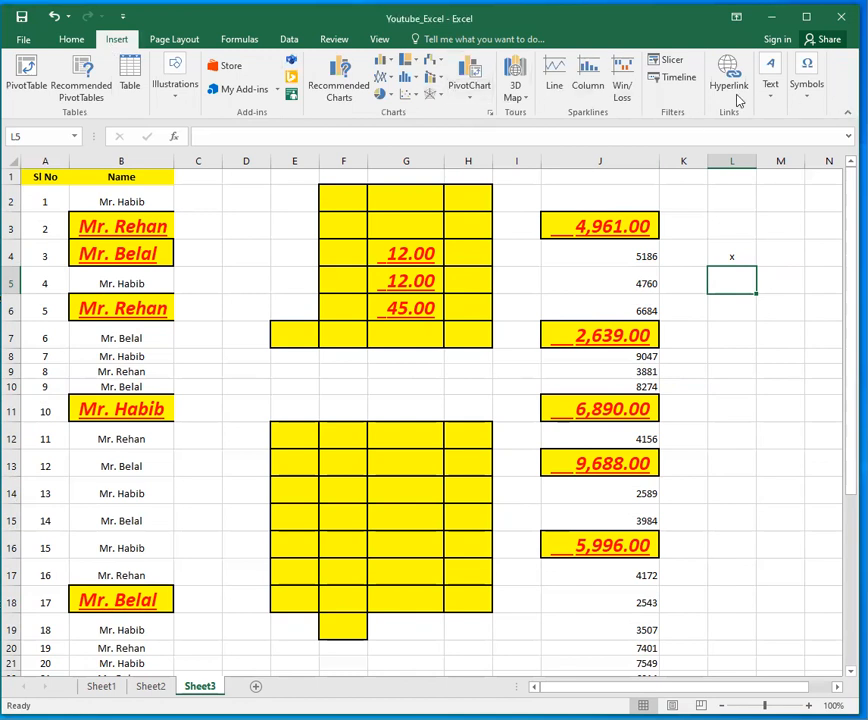
pyautogui.click(811, 100)
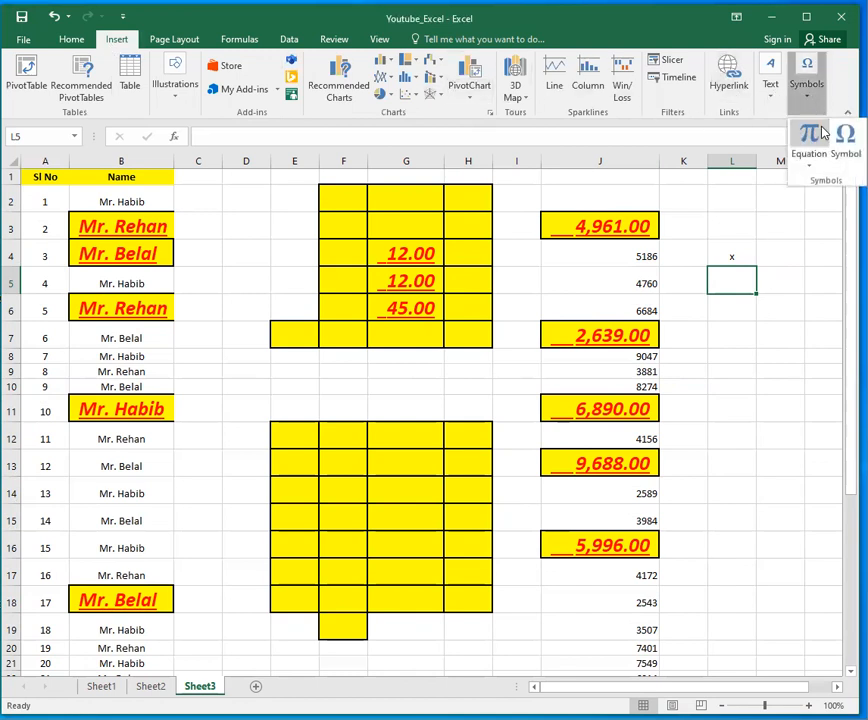
pyautogui.click(843, 155)
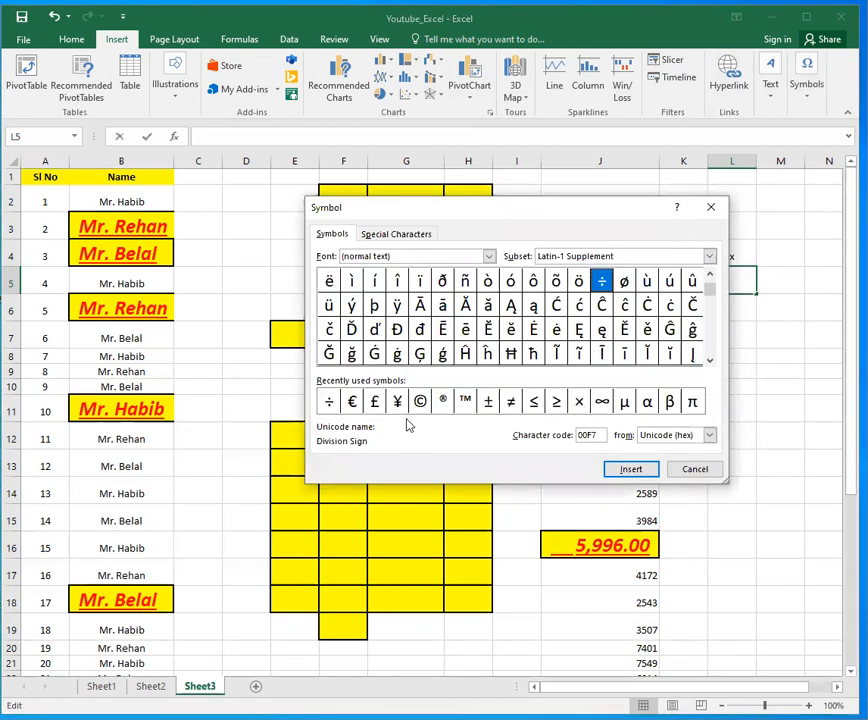
pyautogui.click(329, 406)
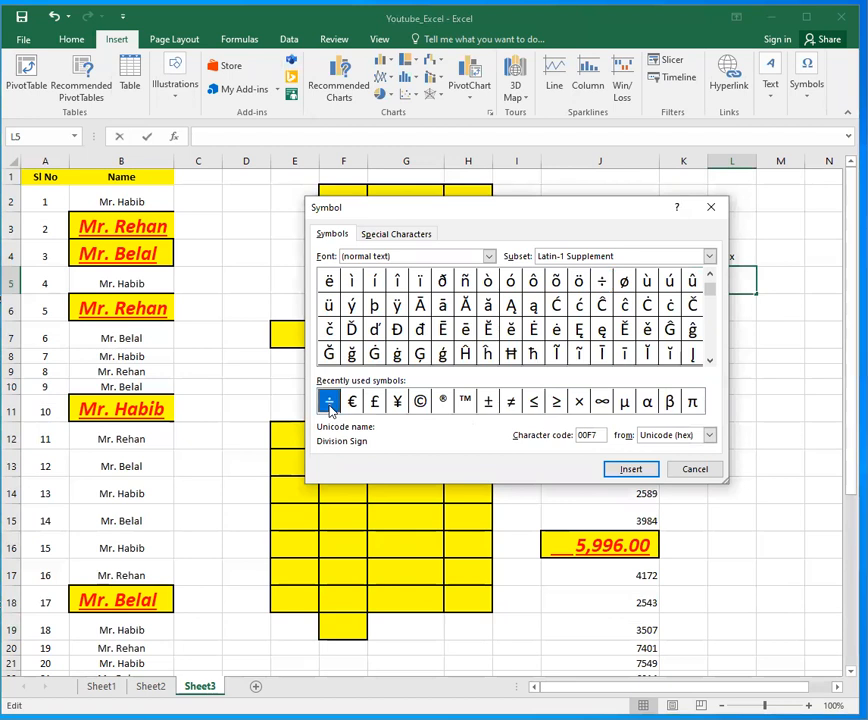
pyautogui.click(641, 468)
pyautogui.click(705, 477)
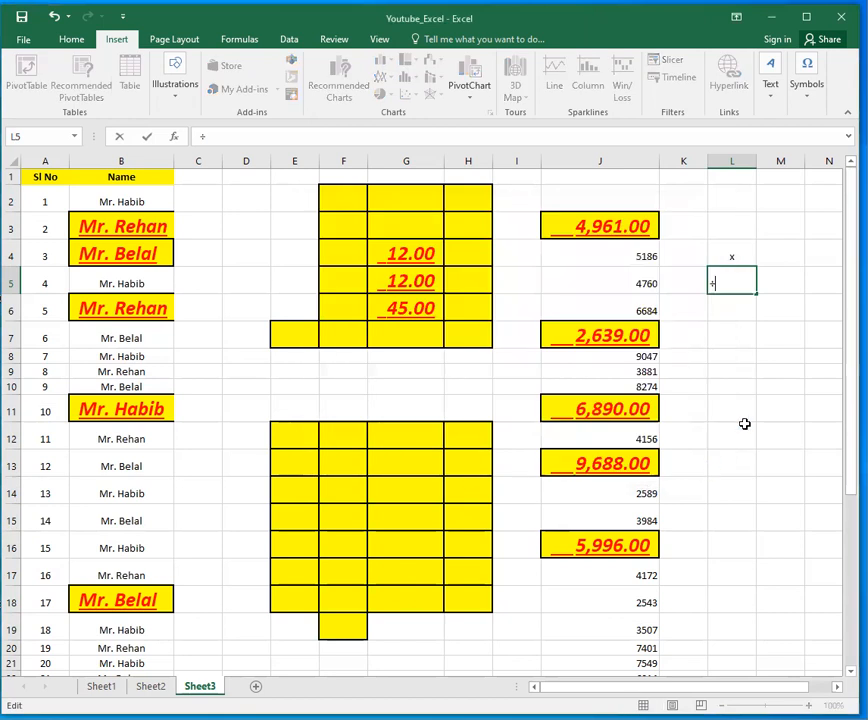
pyautogui.press('Return')
# Step: Centre the division sign horizontally in cell L5
pyautogui.click(742, 283)
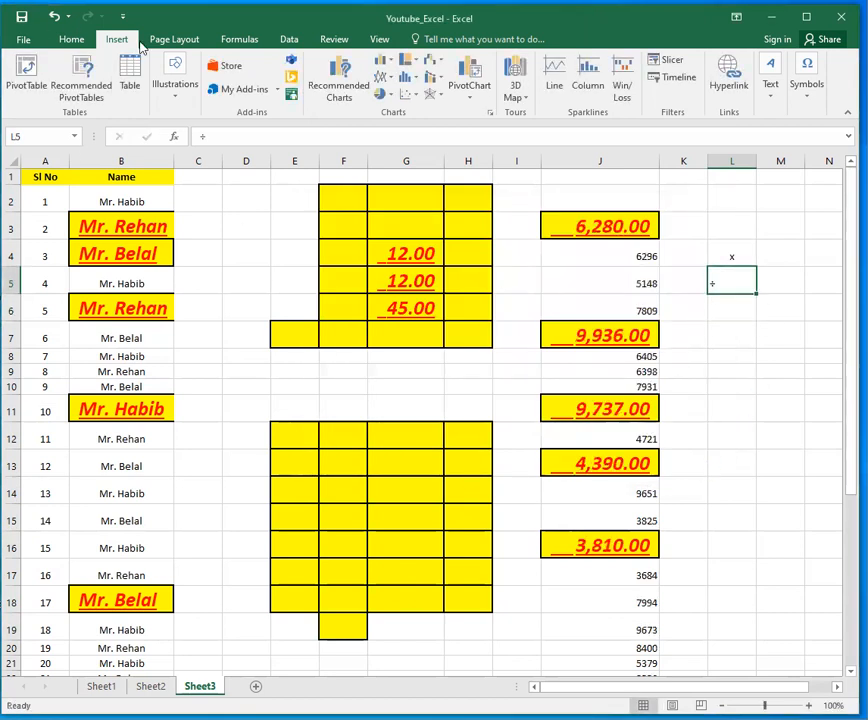
pyautogui.click(71, 39)
pyautogui.click(251, 89)
pyautogui.click(720, 371)
pyautogui.click(735, 305)
pyautogui.click(737, 290)
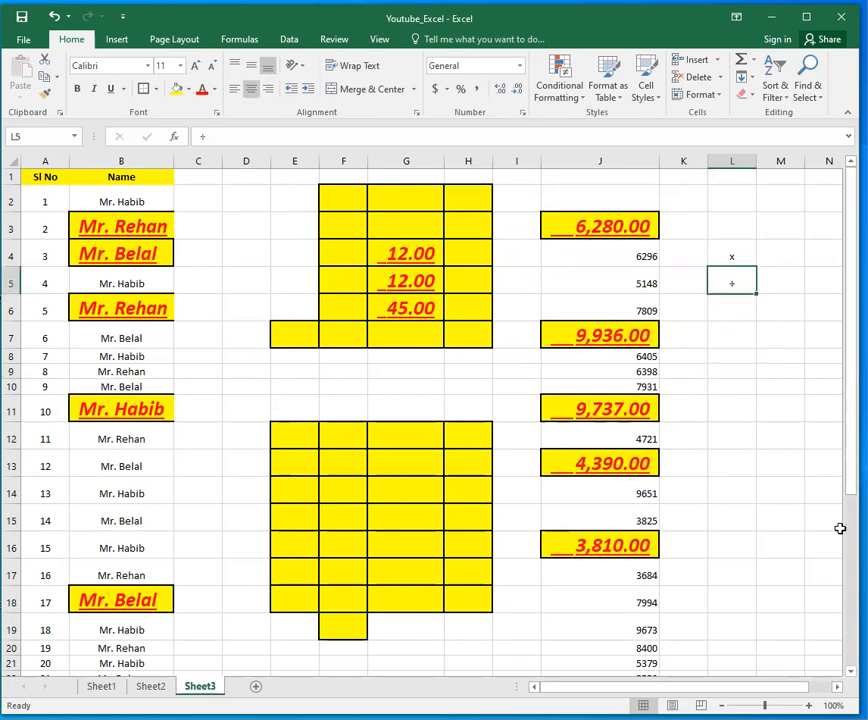